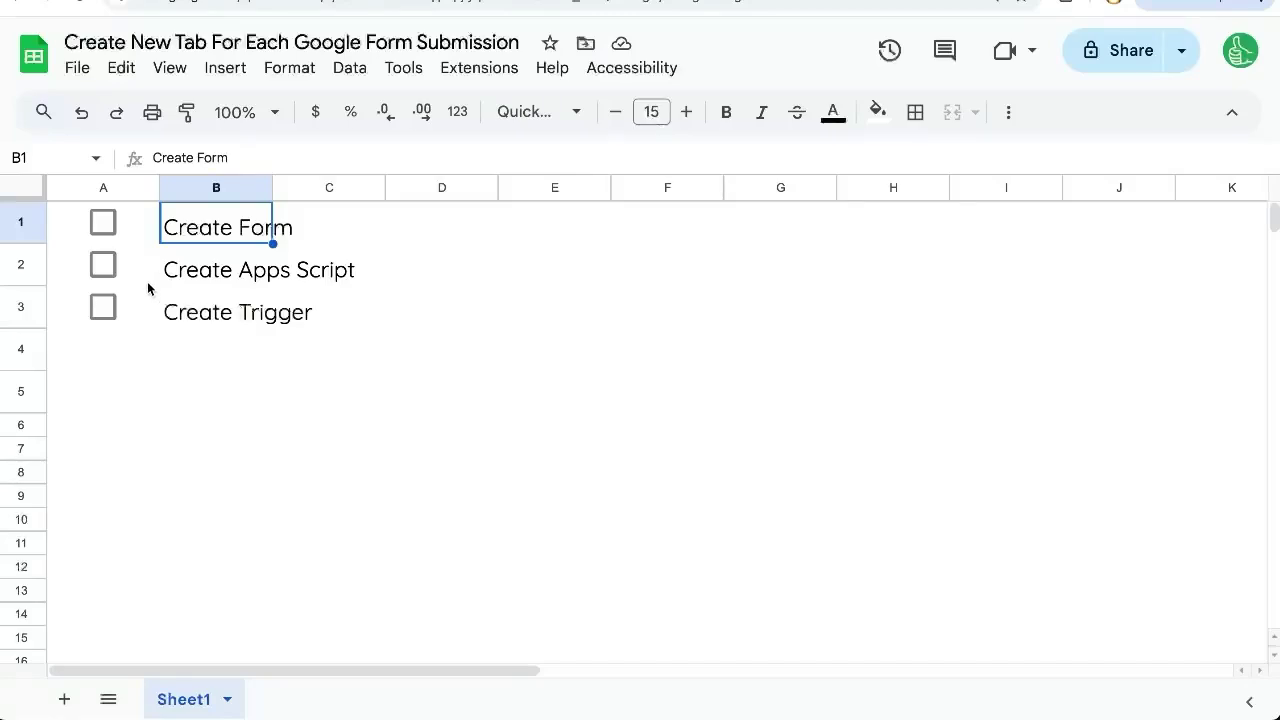
- Create a new form linked to the spreadsheet from the Tools menu while reviewing the checklist steps
left_click(221, 264)
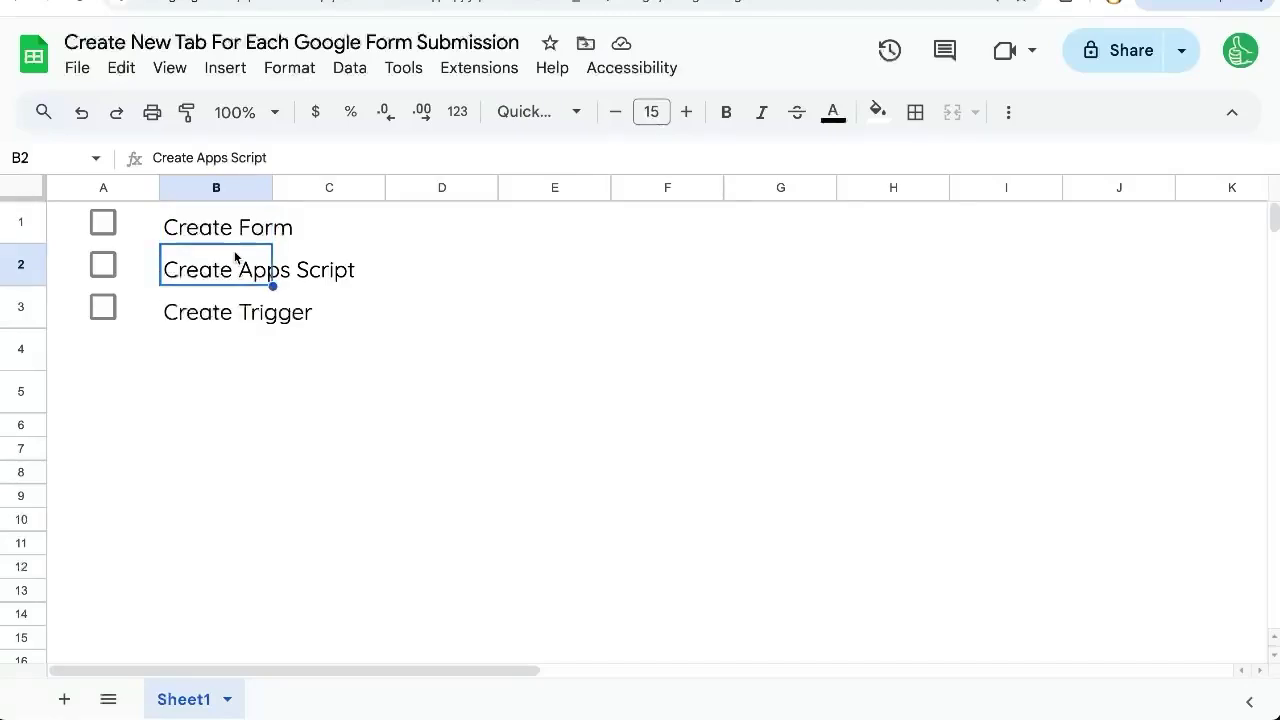
left_click(250, 233)
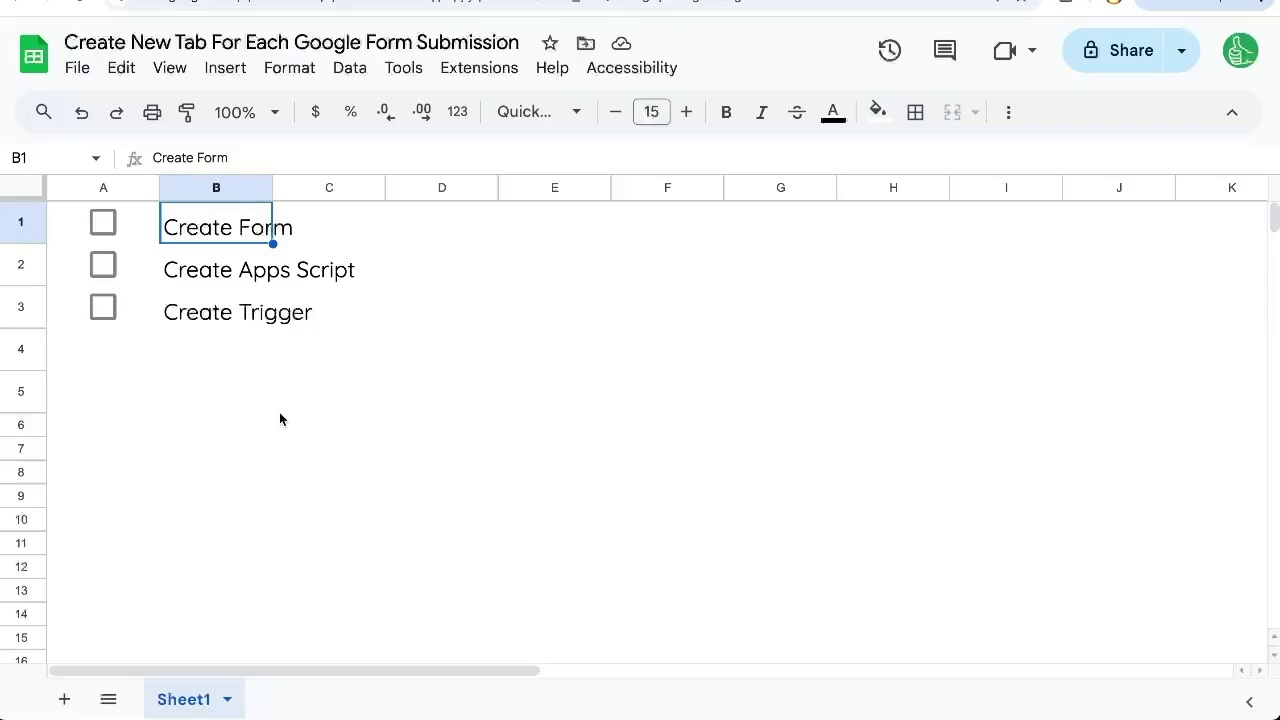
left_click(404, 68)
left_click(405, 68)
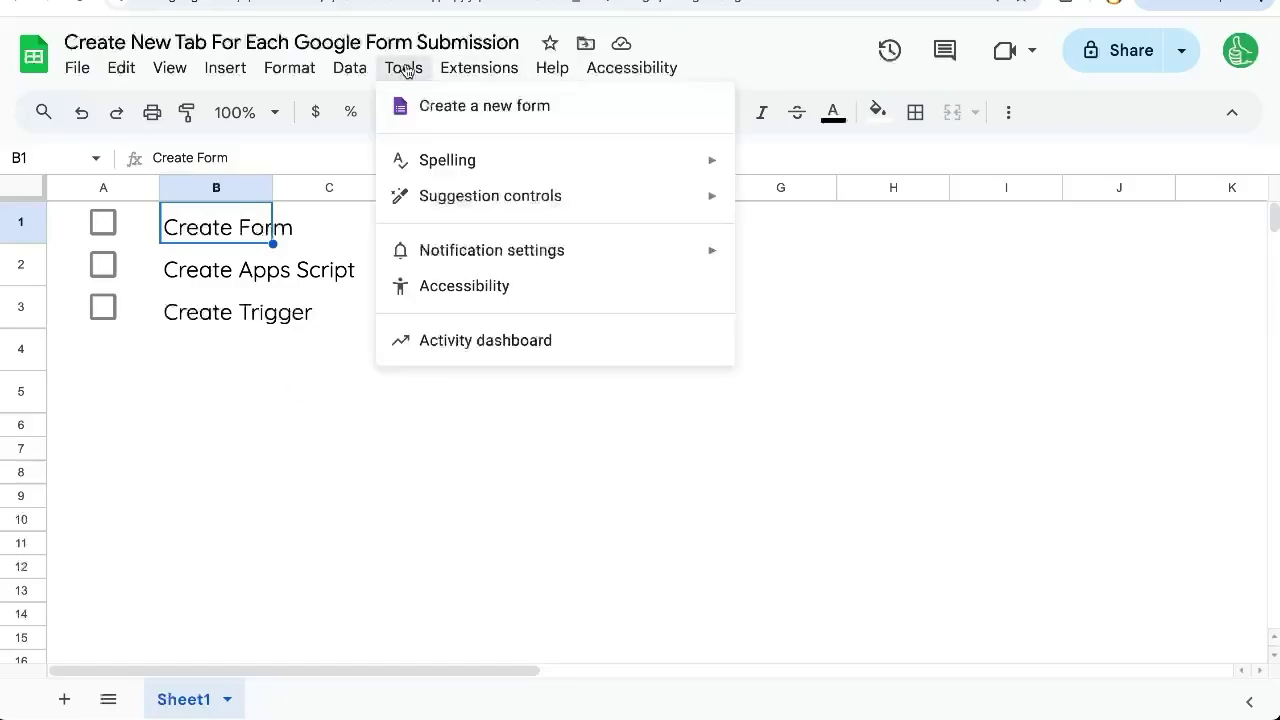
left_click(436, 102)
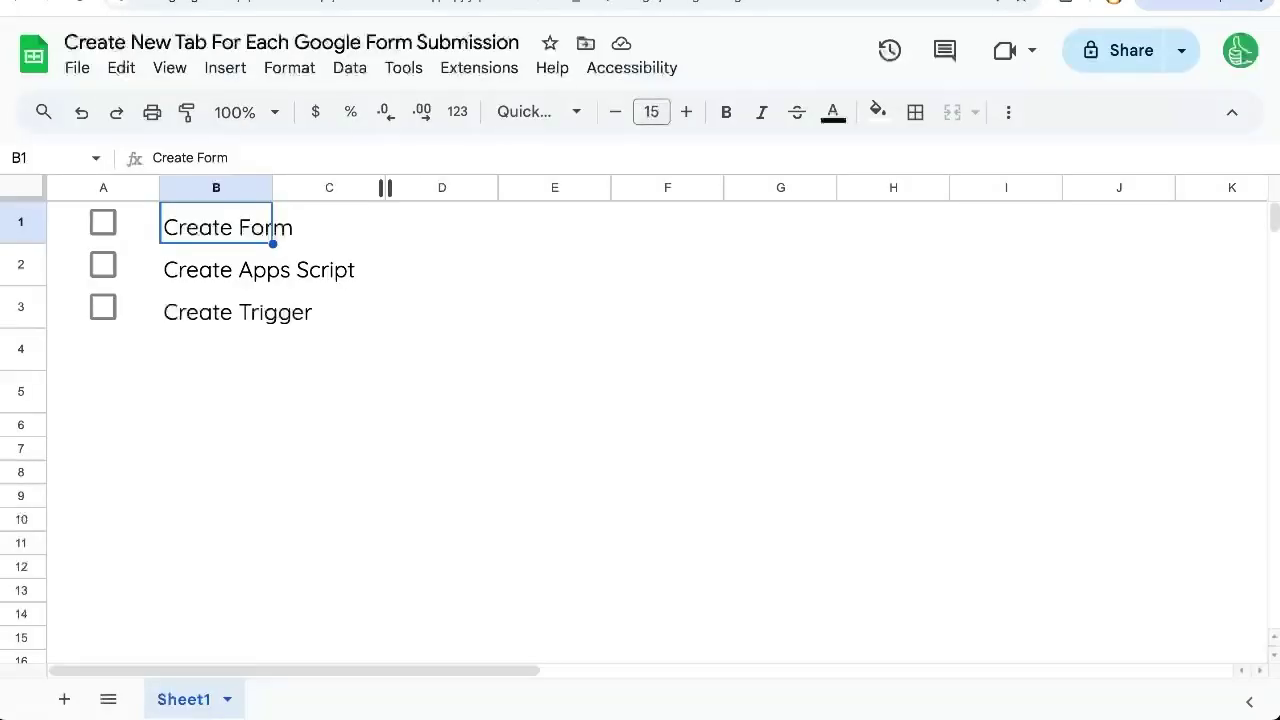
left_click(268, 265)
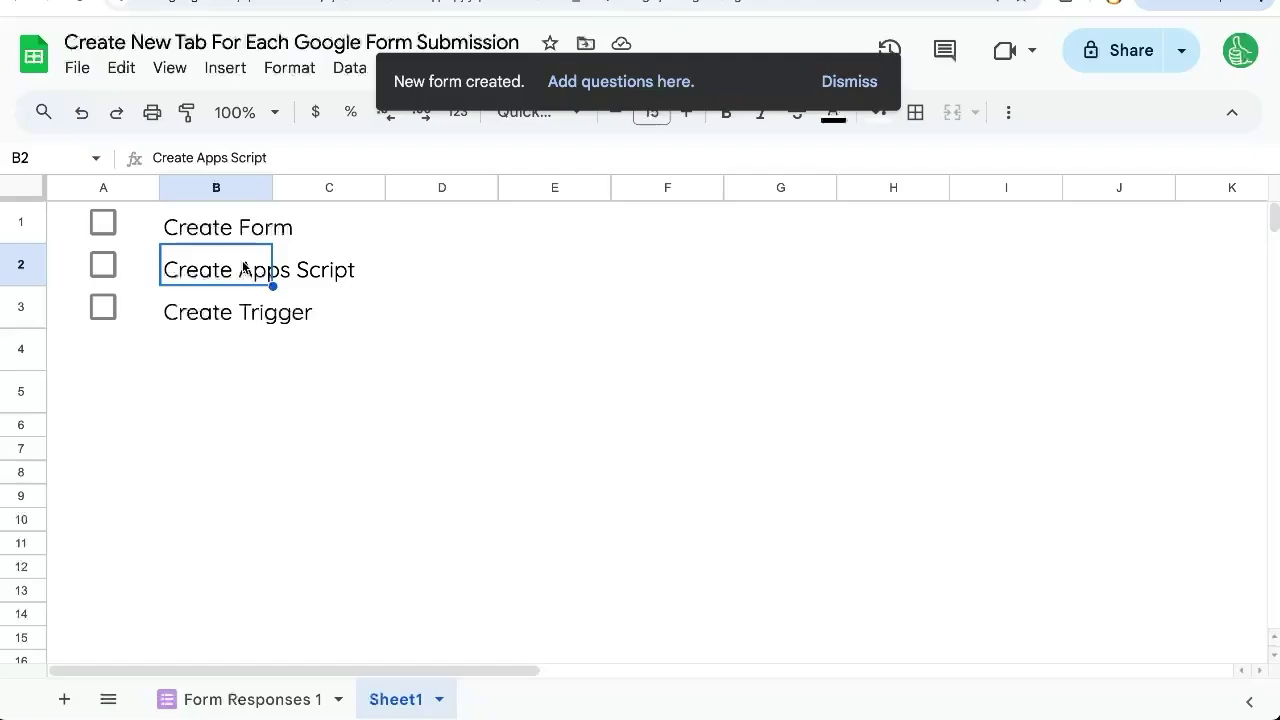
left_click(214, 323)
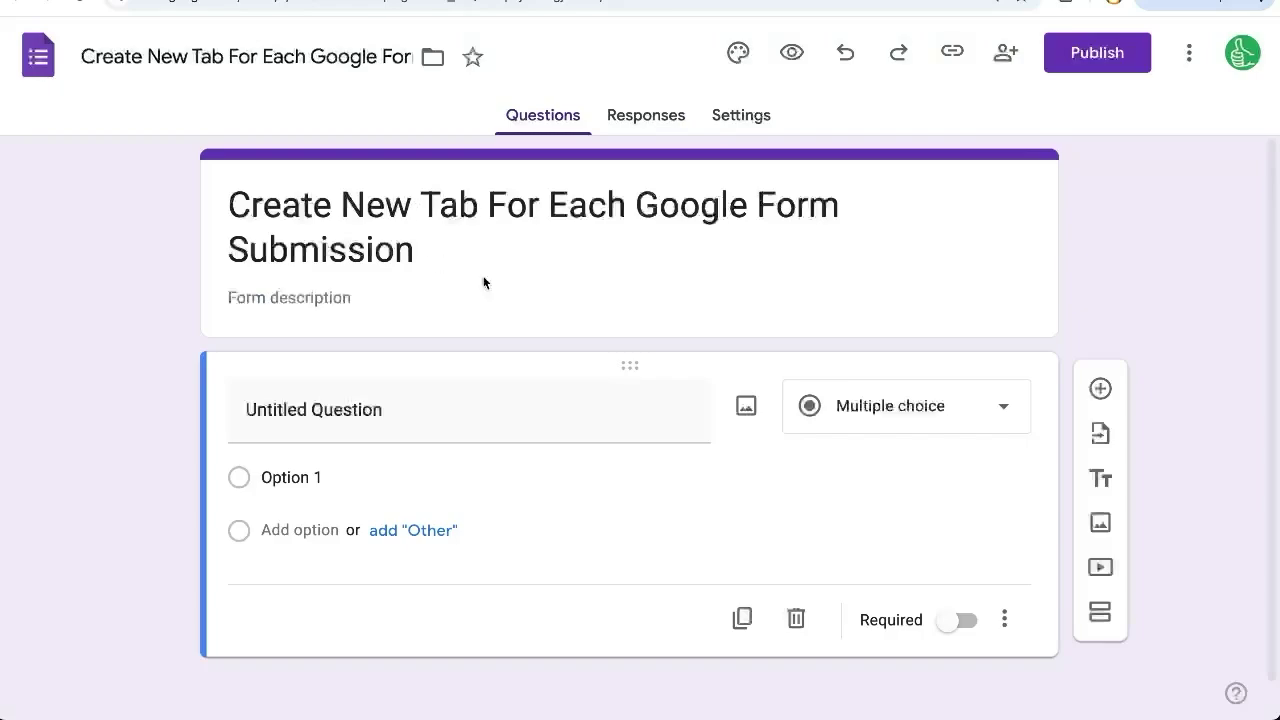
- Title the form 'New Employee' and name the first question 'Full Name'
left_click(434, 206)
key("ctrl+a")
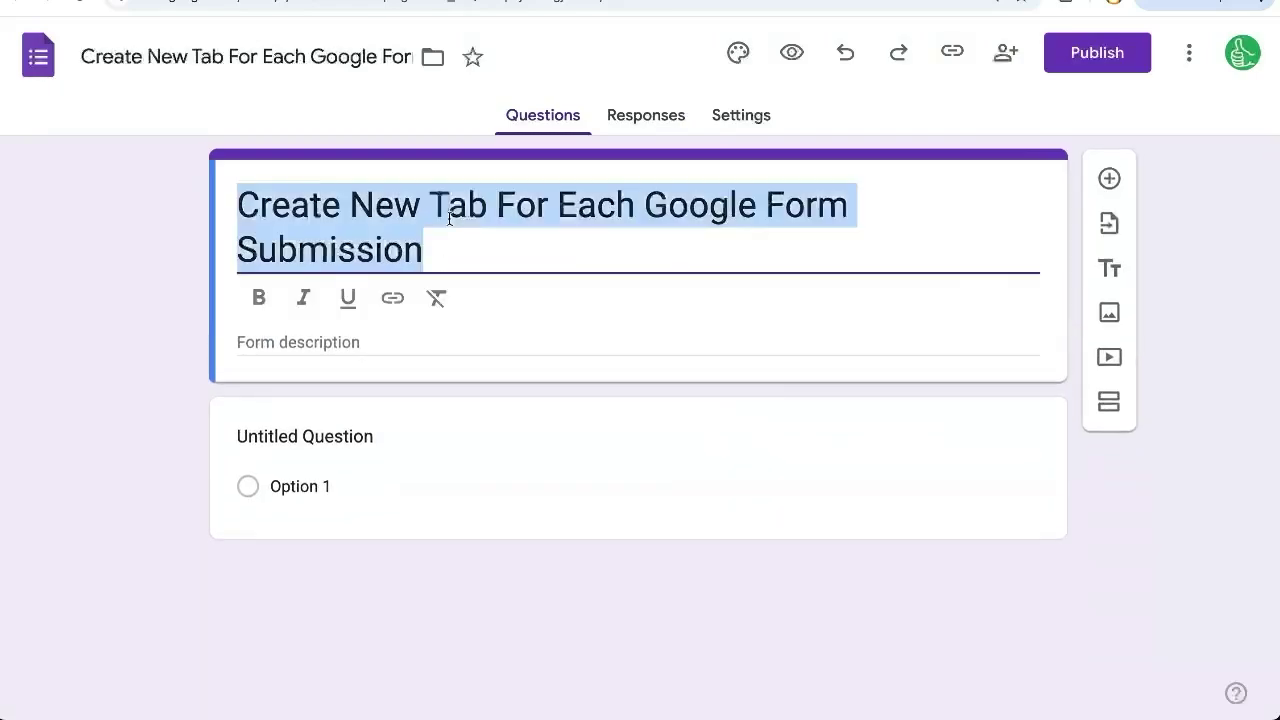
type("Emboy")
key("BackSpace")
key("BackSpace")
key("BackSpace")
key("BackSpace")
key("BackSpace")
type("New Employee")
left_click(318, 405)
type("Full")
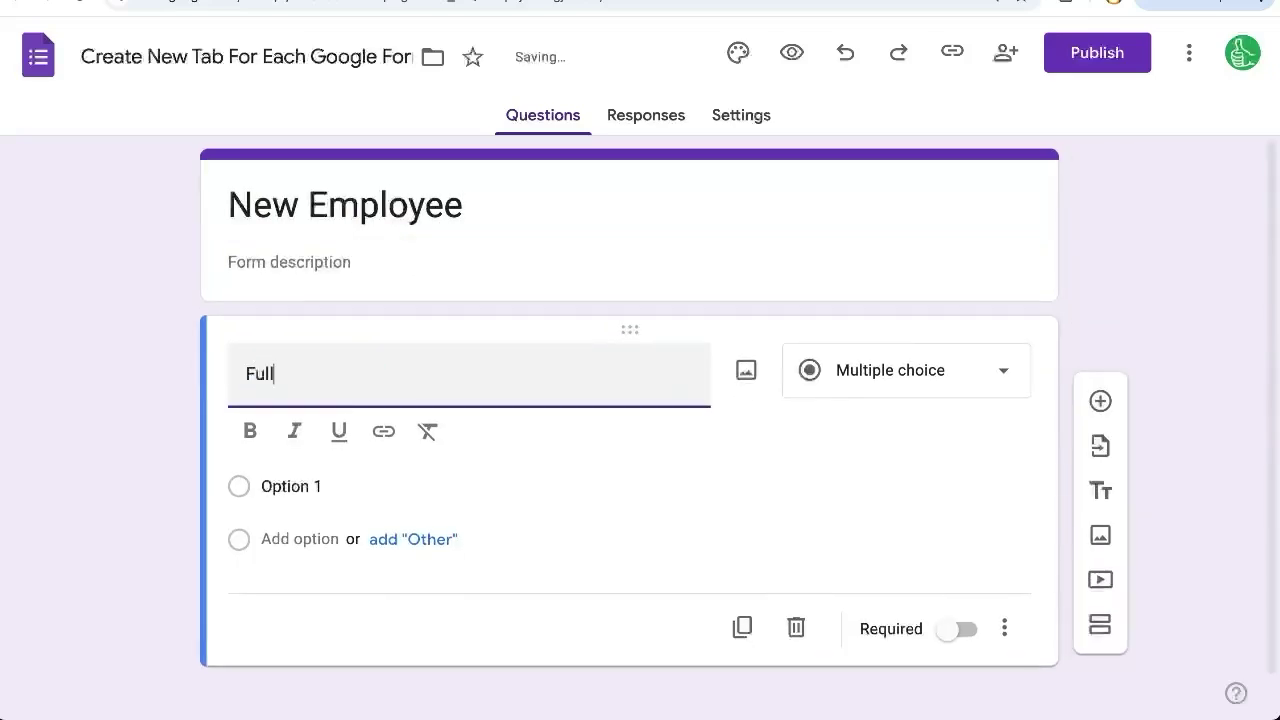
type(" Name")
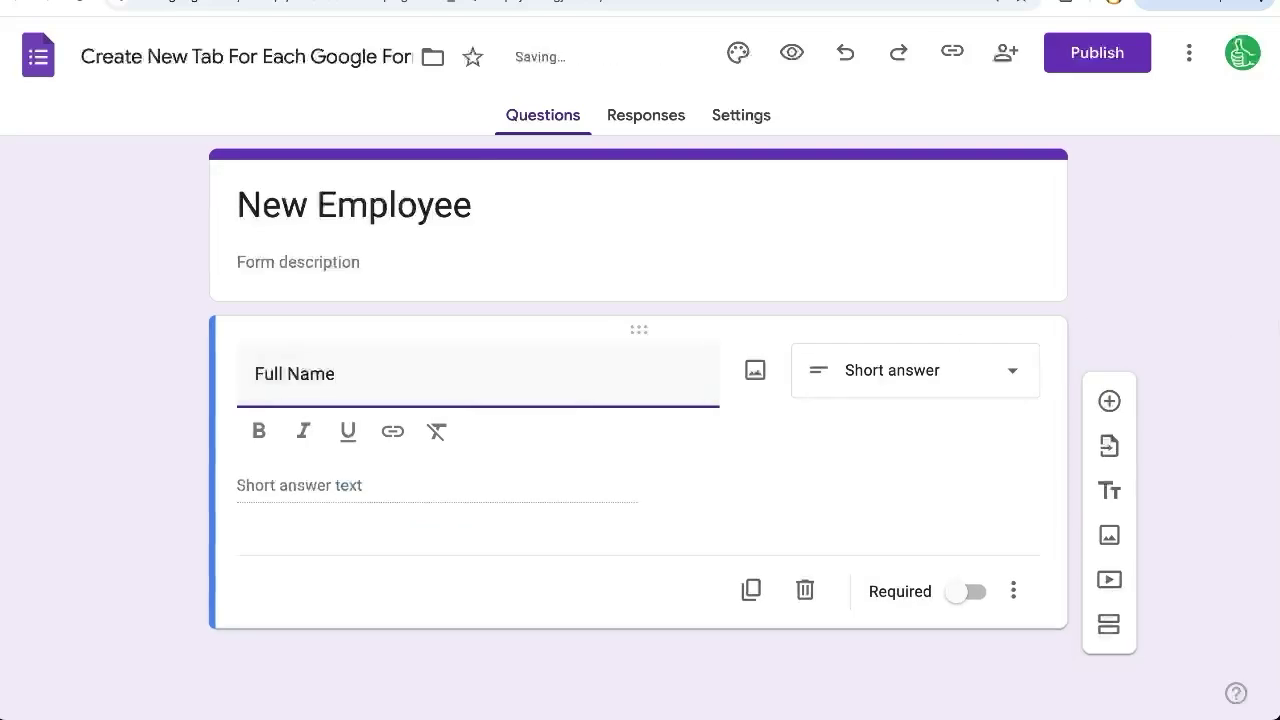
left_click(1136, 278)
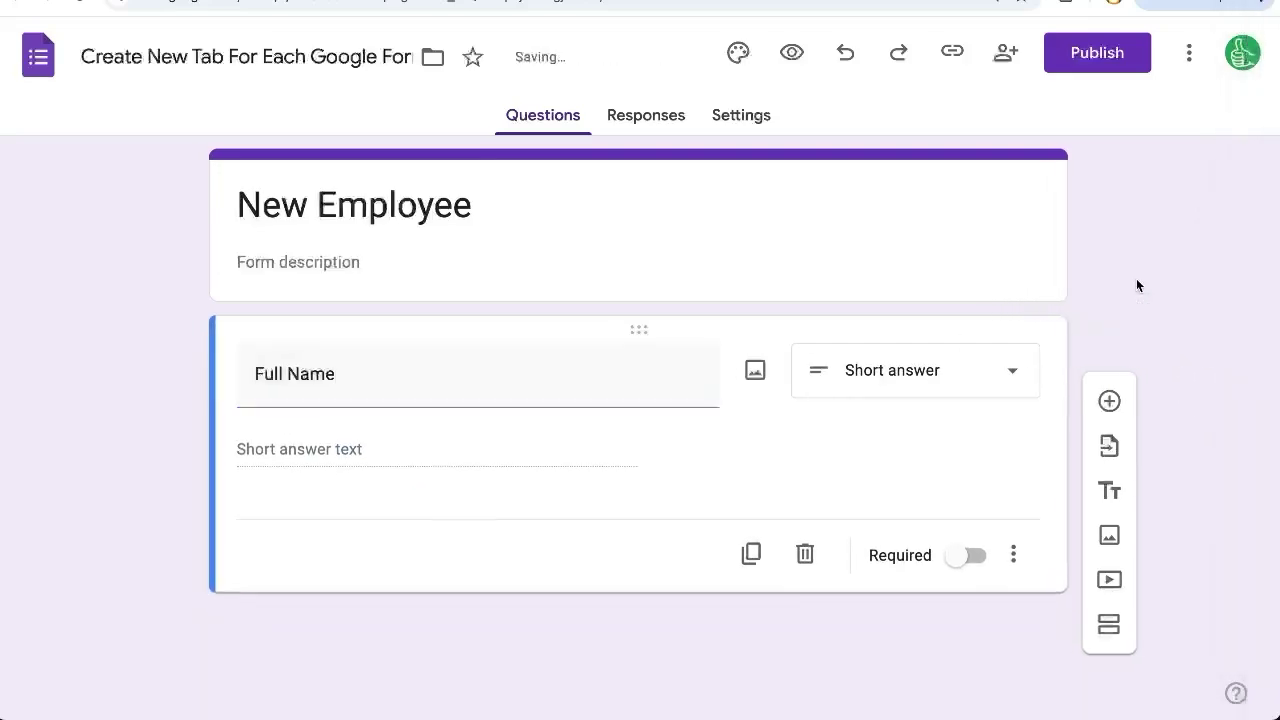
- Add a 'Department' multiple-choice question with options IT, Finance and Support
left_click(1107, 401)
type("Department")
left_click(880, 420)
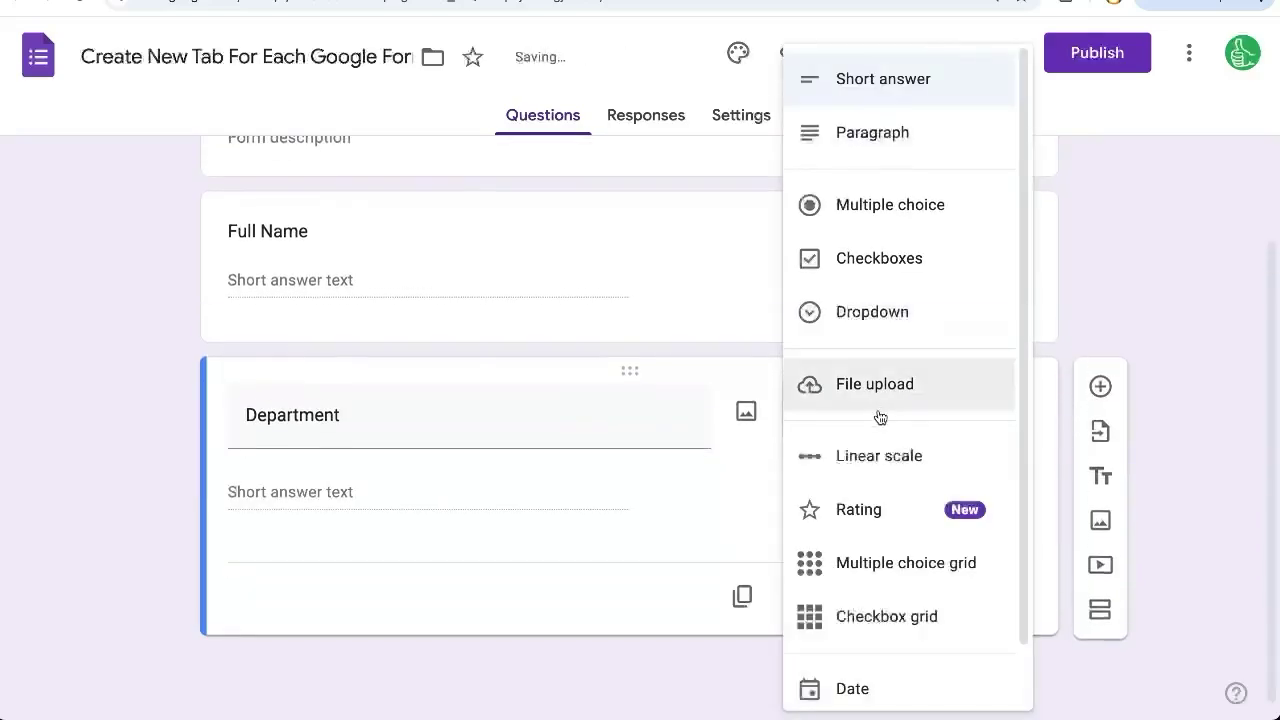
left_click(886, 210)
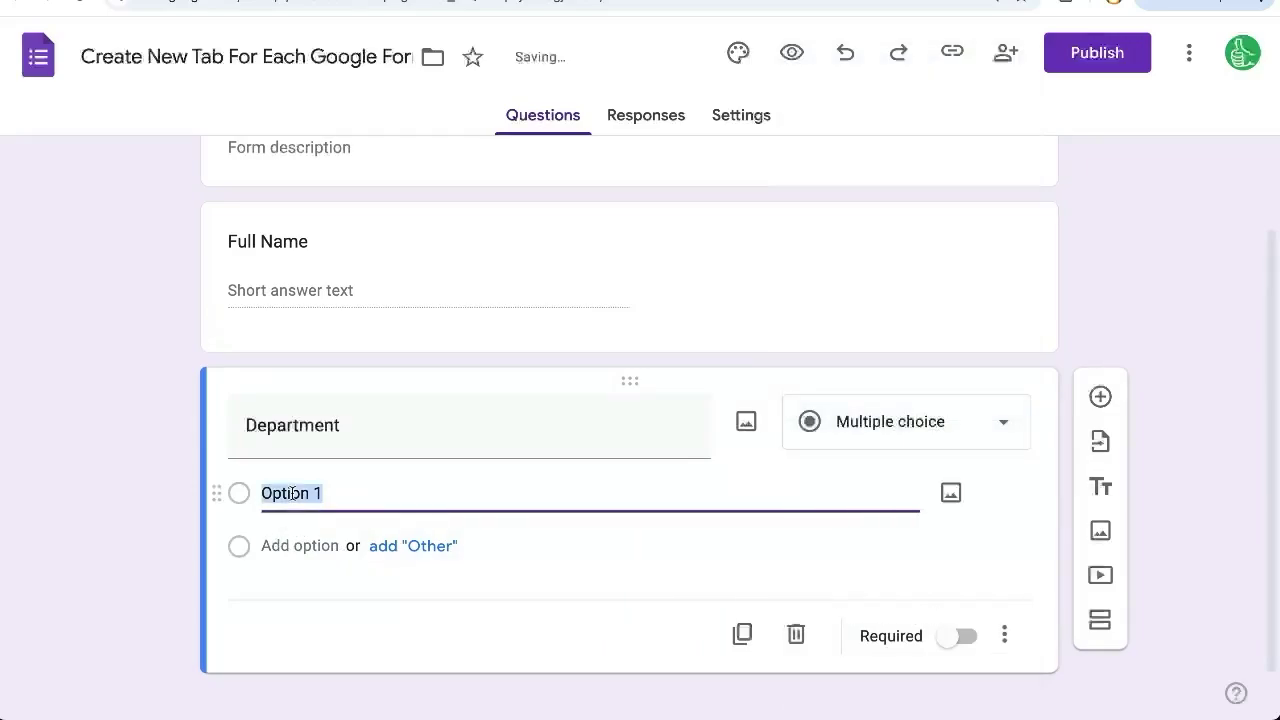
type("IT")
key("Return")
type("Finance")
key("Return")
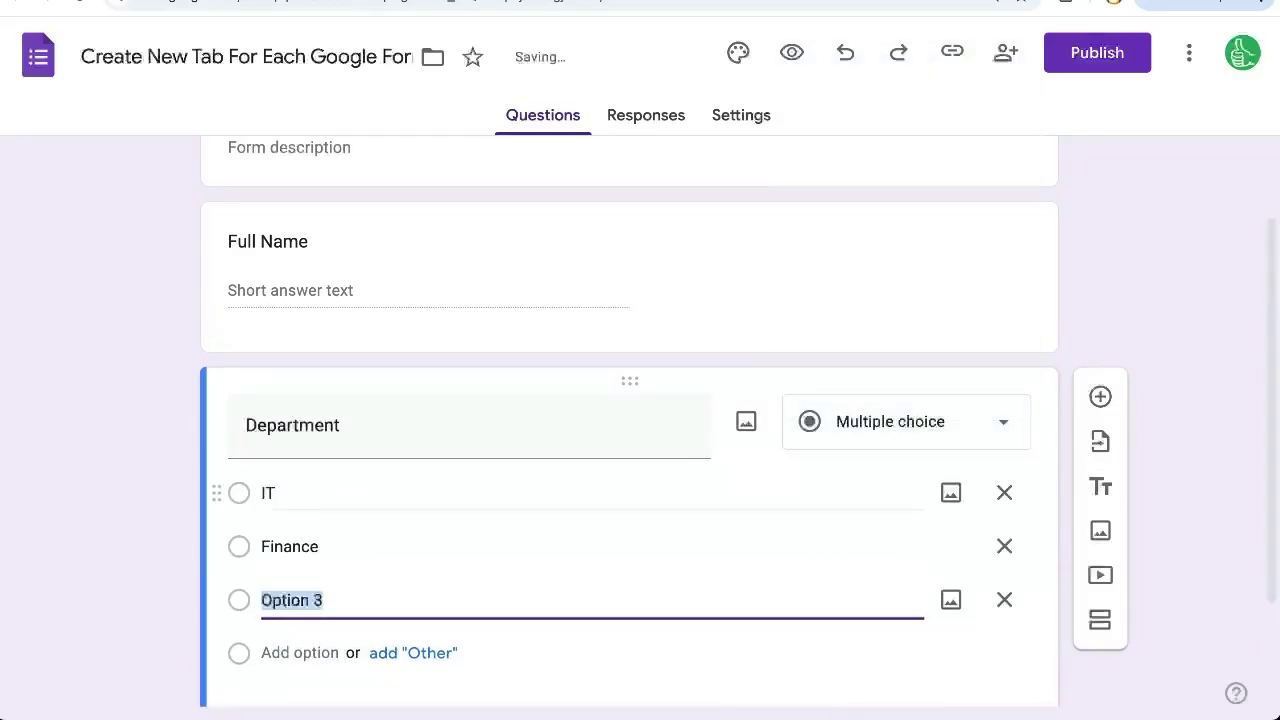
type("Support")
left_click(1146, 327)
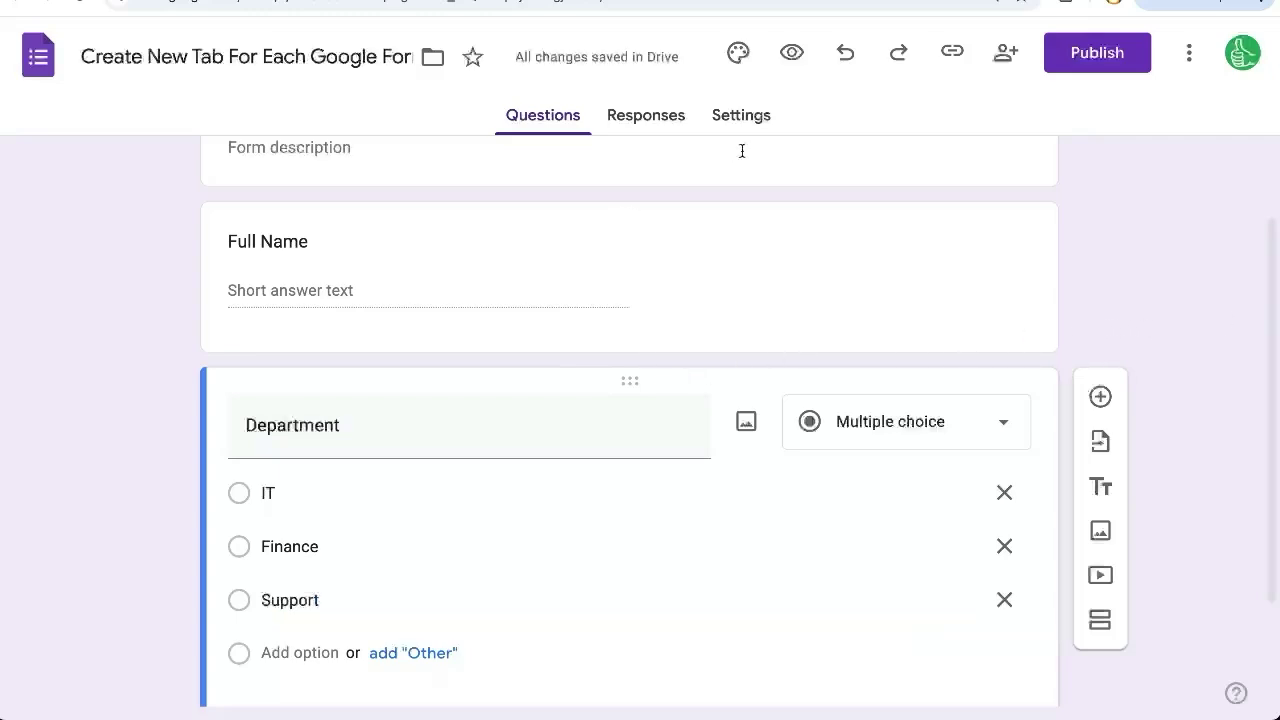
- Publish the New Employee form and submit a test response with a full name entered
left_click(1115, 56)
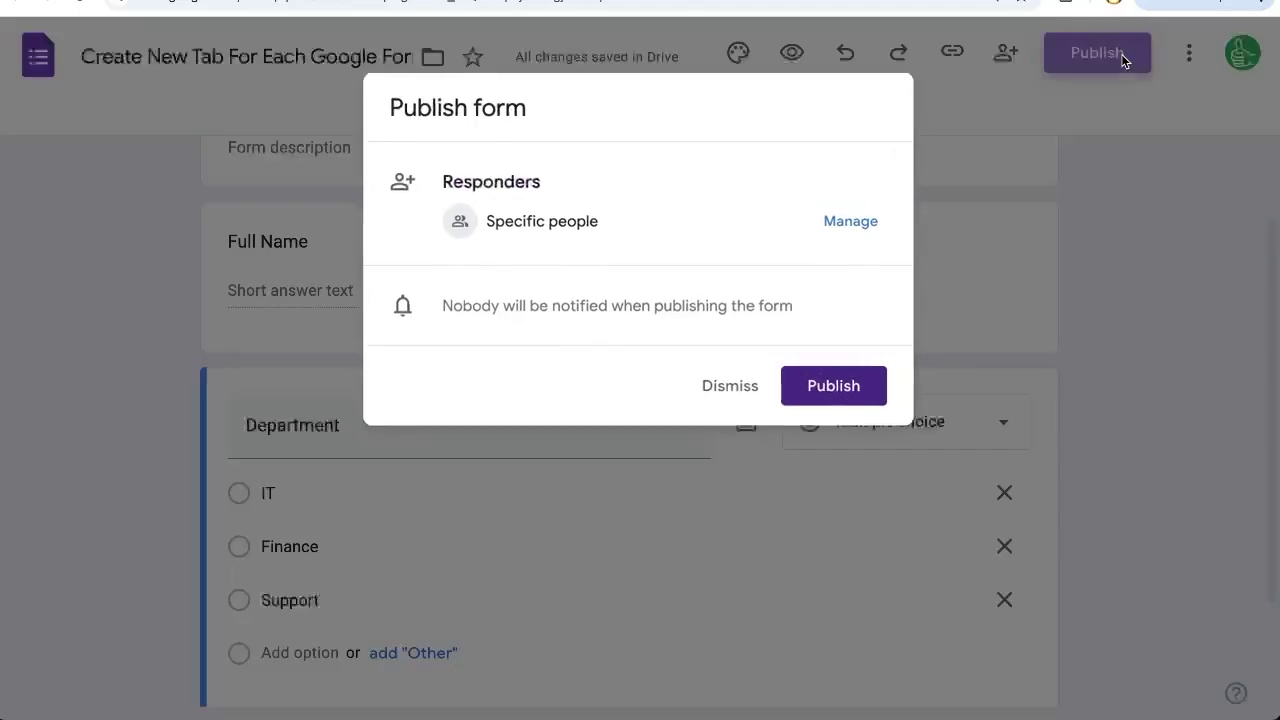
left_click(840, 225)
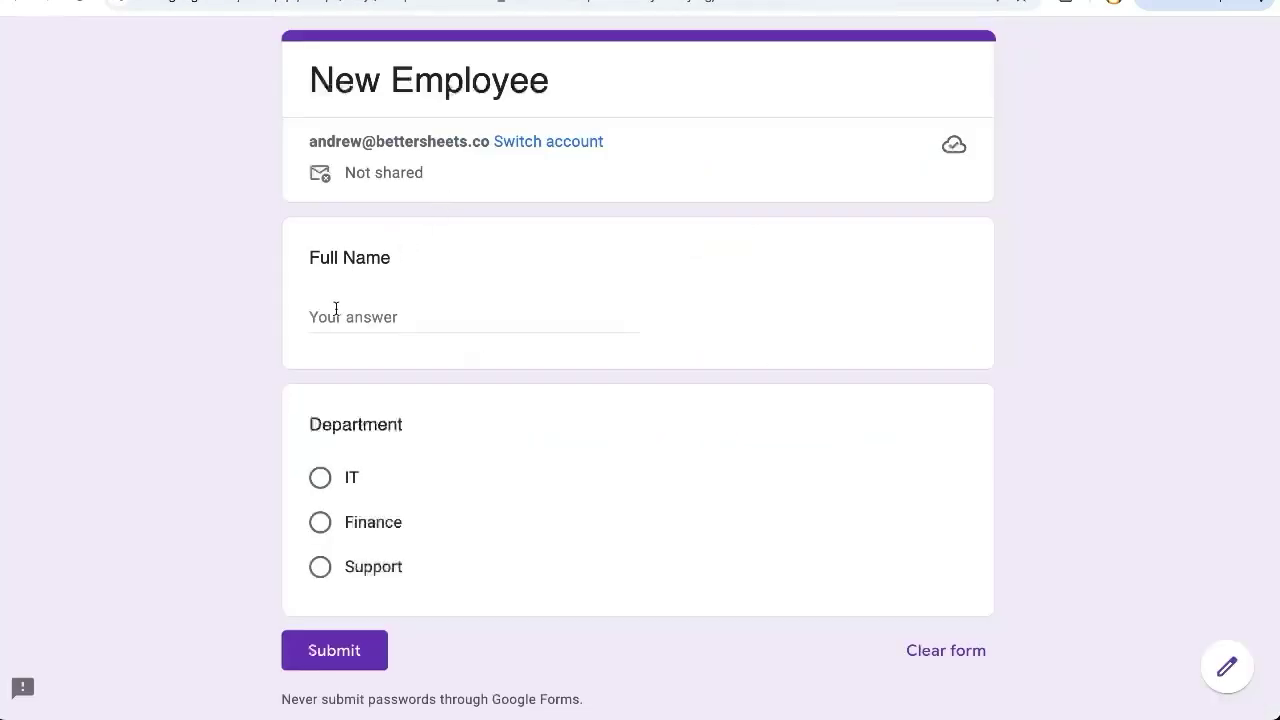
left_click(336, 312)
type("Andrew")
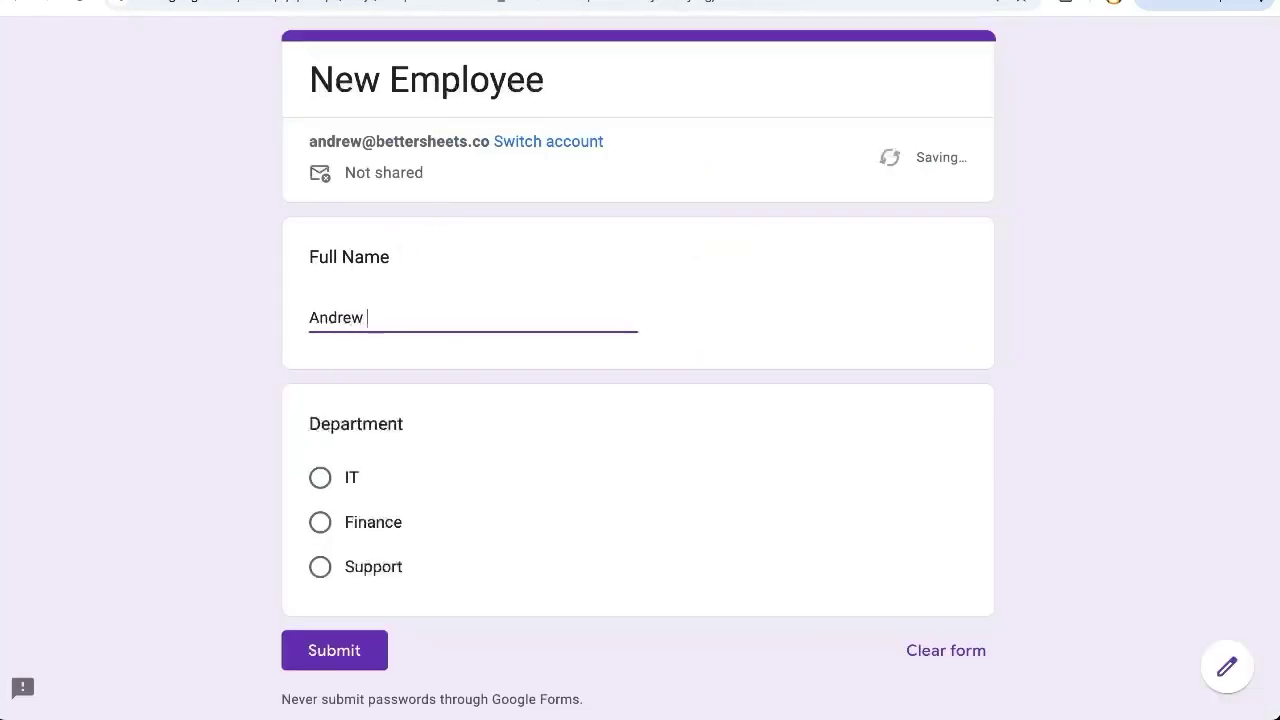
type(" Karl")
left_click(325, 648)
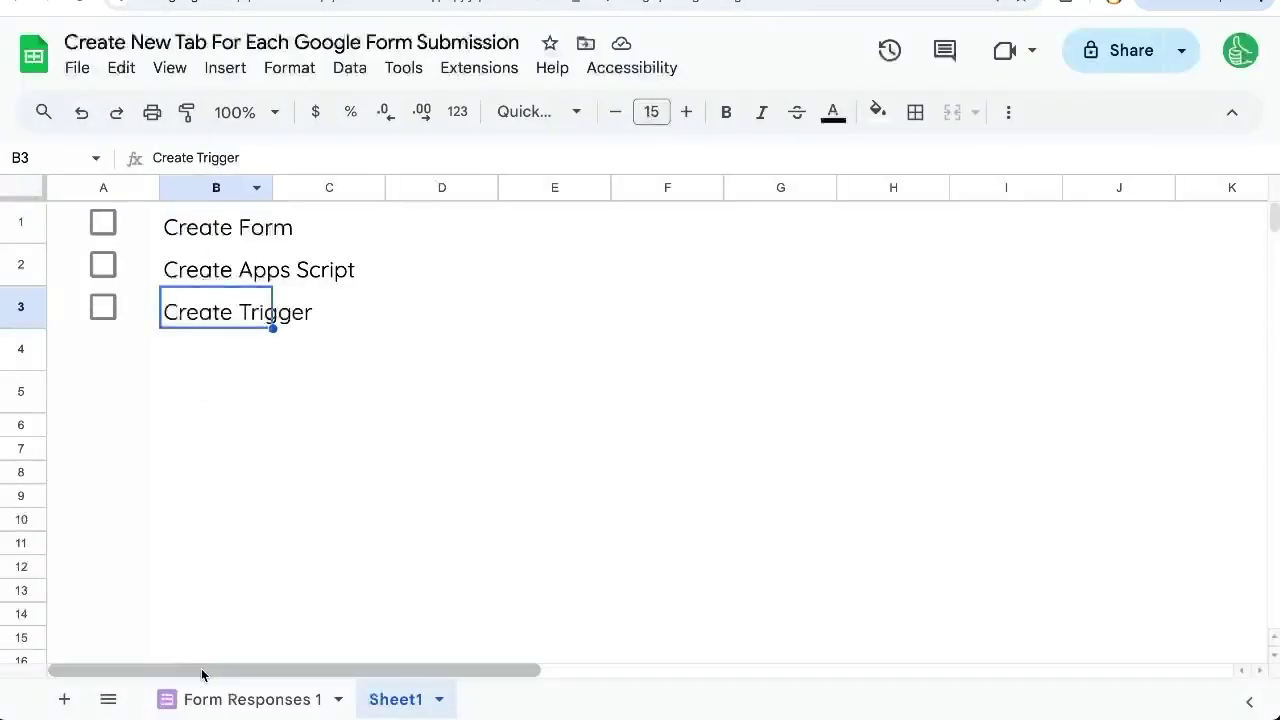
- Check the submitted name in the Form Responses 1 tab, then go to Extensions > Apps Script
left_click(211, 699)
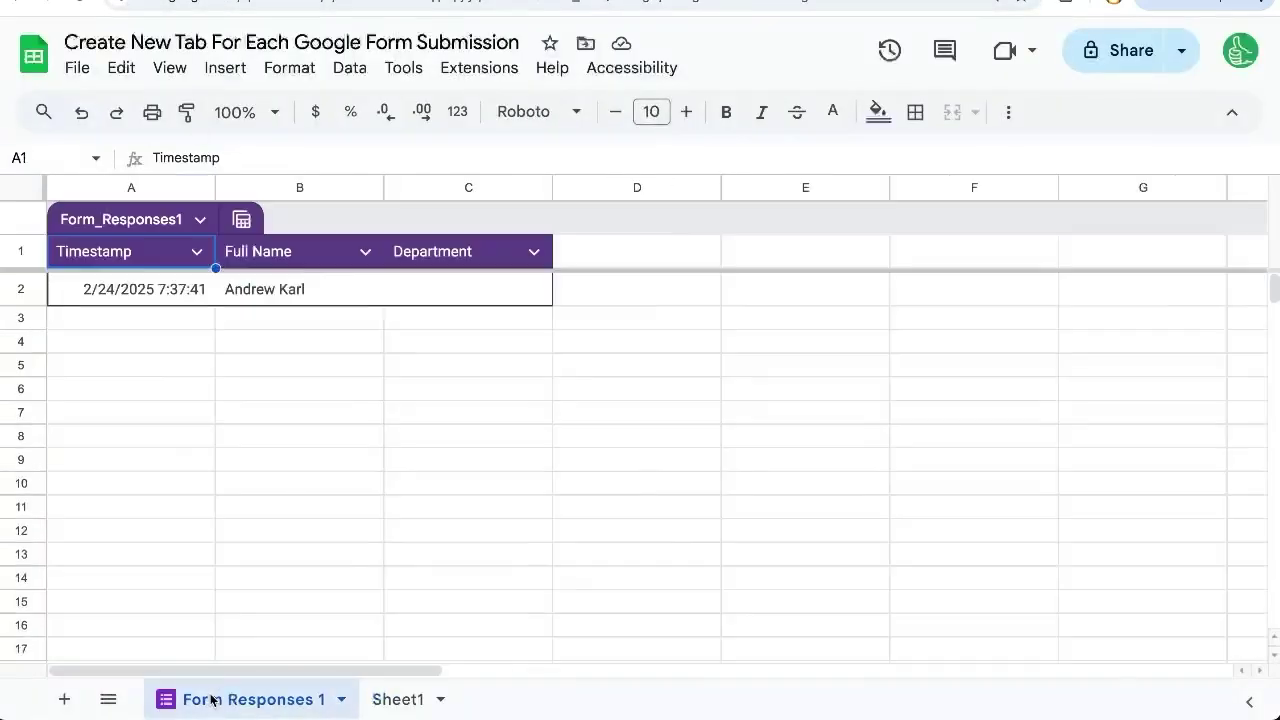
left_click(300, 292)
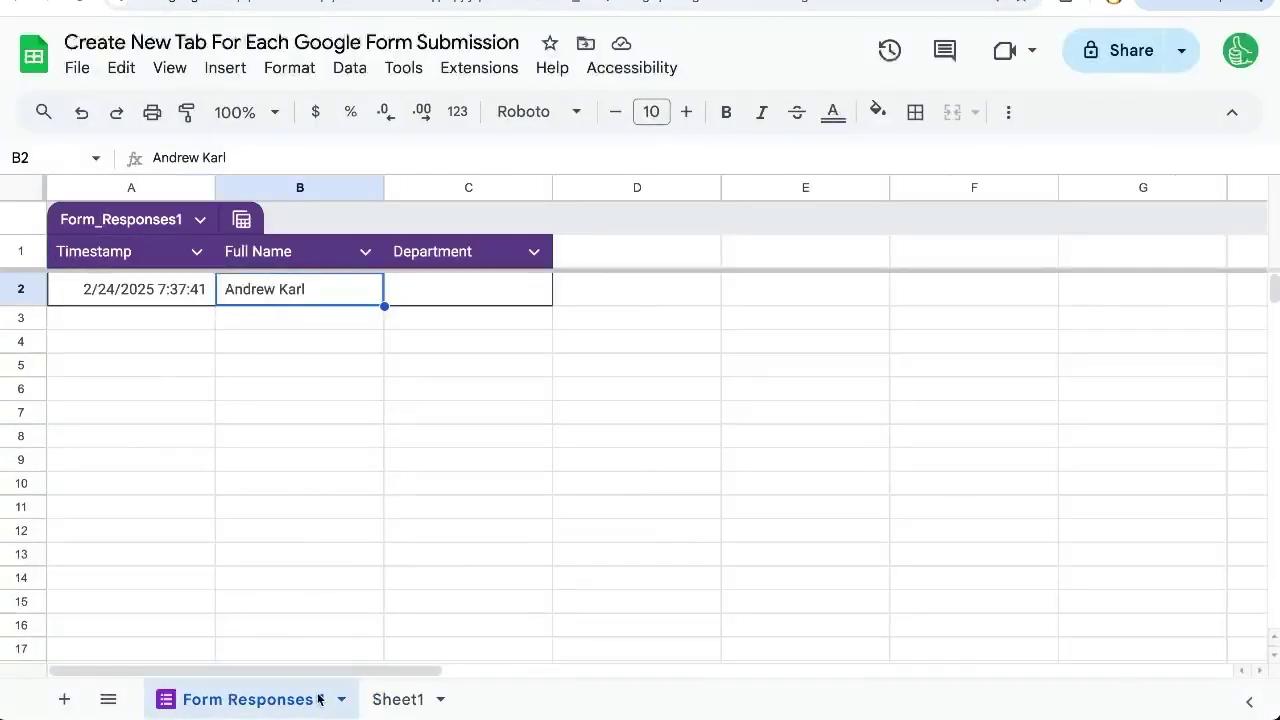
left_click(473, 70)
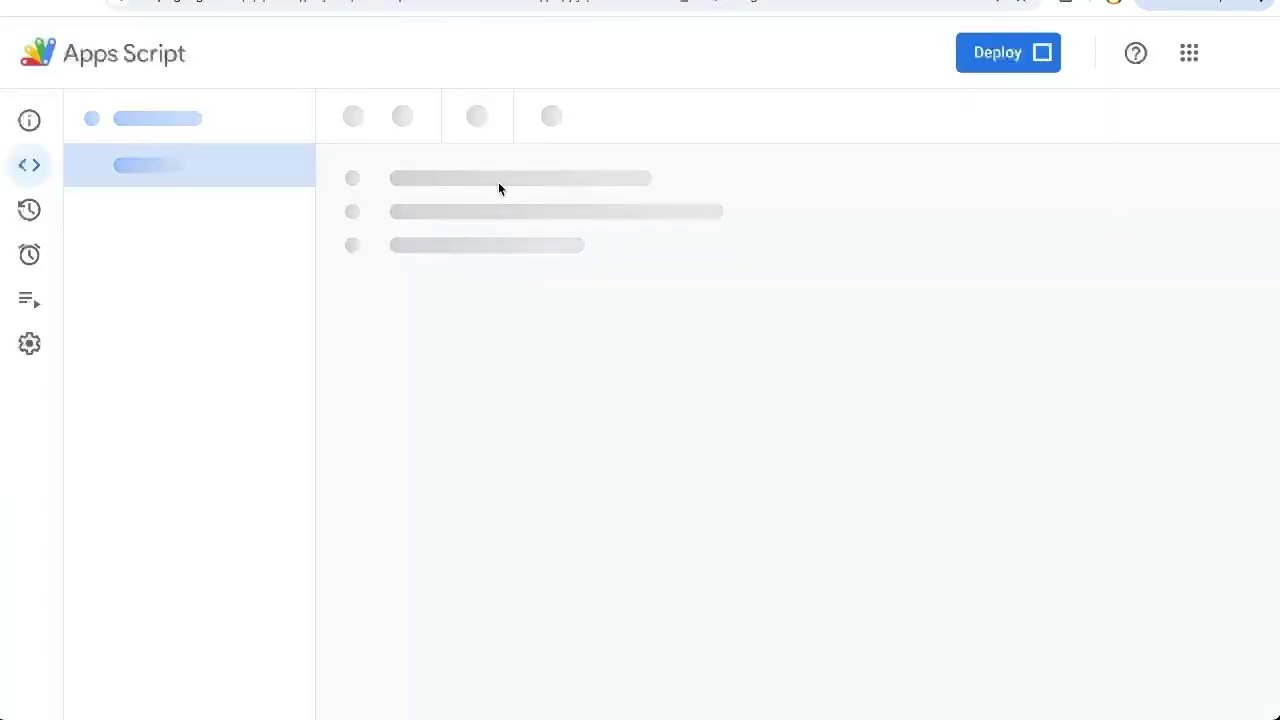
- Rename the default function to newTab with an event parameter e
double_click(490, 171)
type("newTab")
left_click(519, 177)
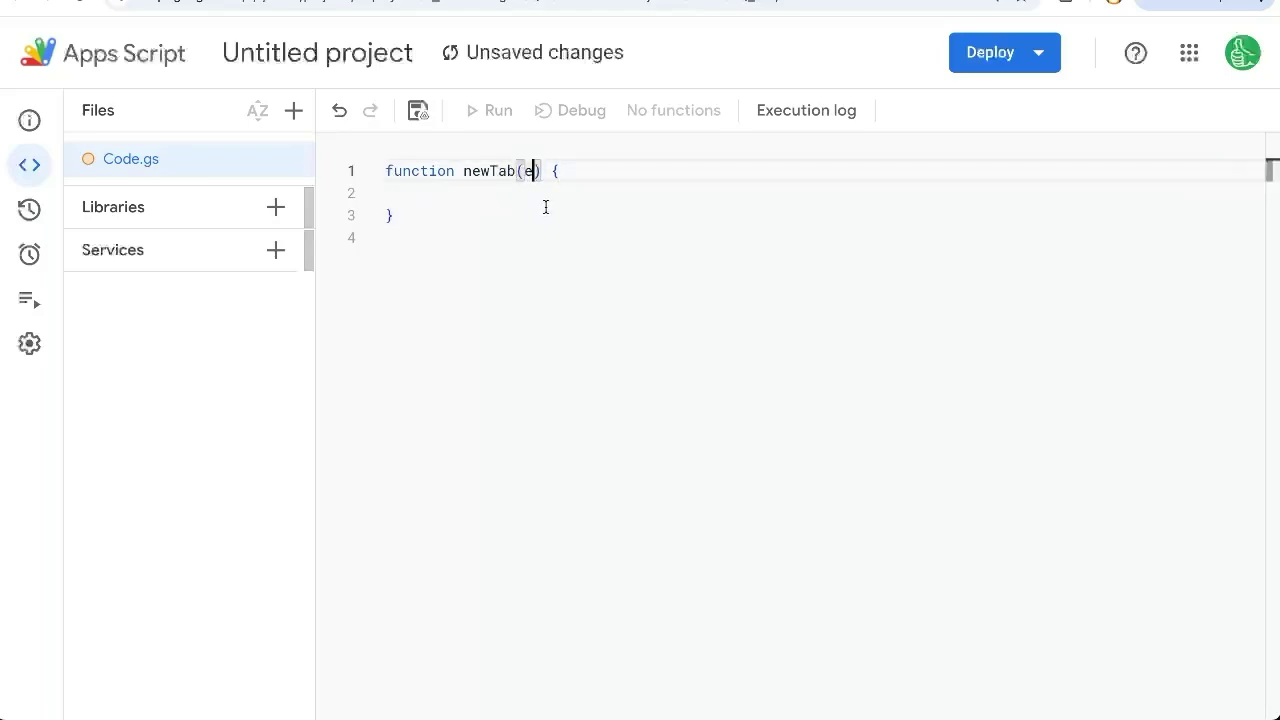
type("e")
double_click(530, 171)
left_click(478, 193)
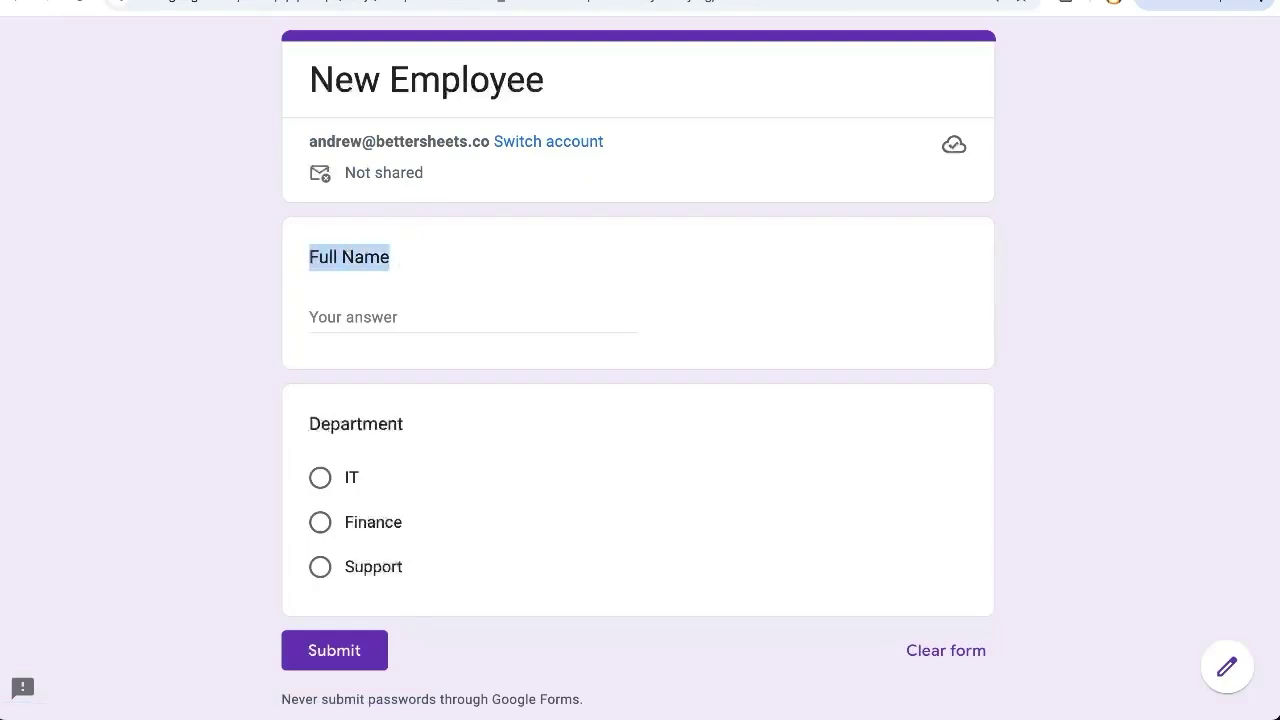
- Read e.namedValues['Full Name'] into fullName, log it with Logger.log(fullName), and save
key("ctrl+Tab")
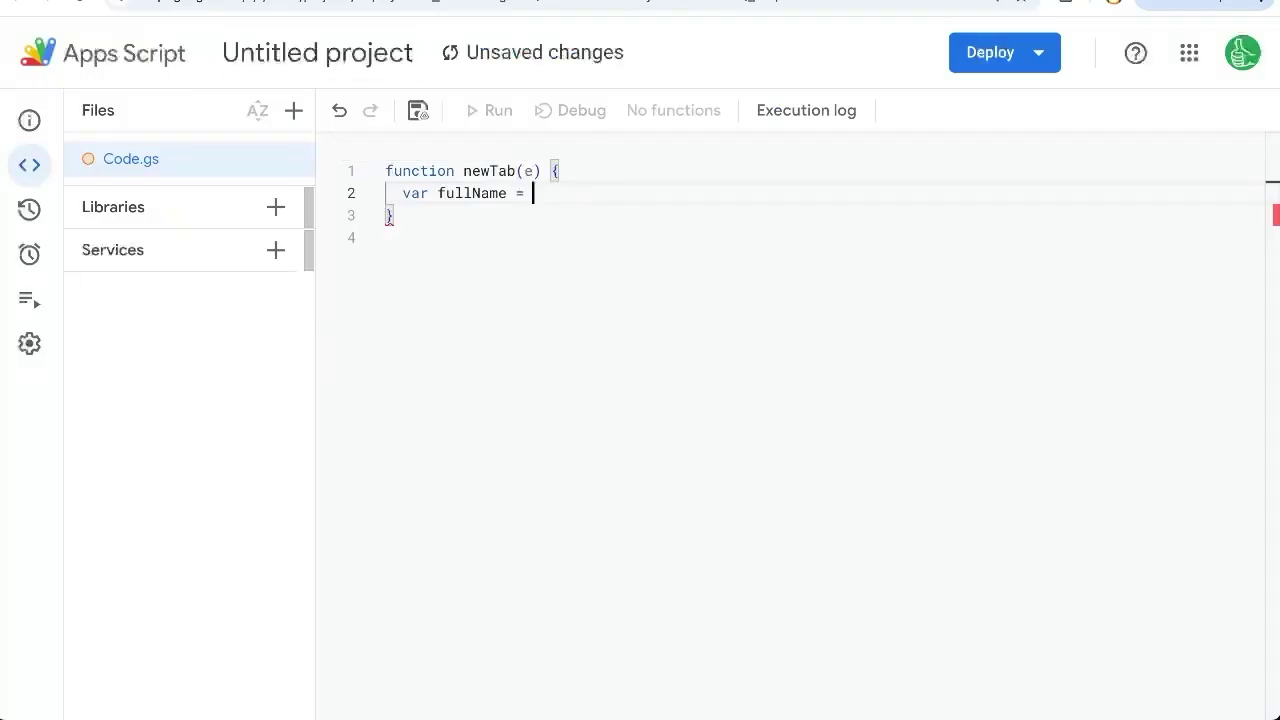
type("e.namedValues['Full Name")
key("End")
key("Return")
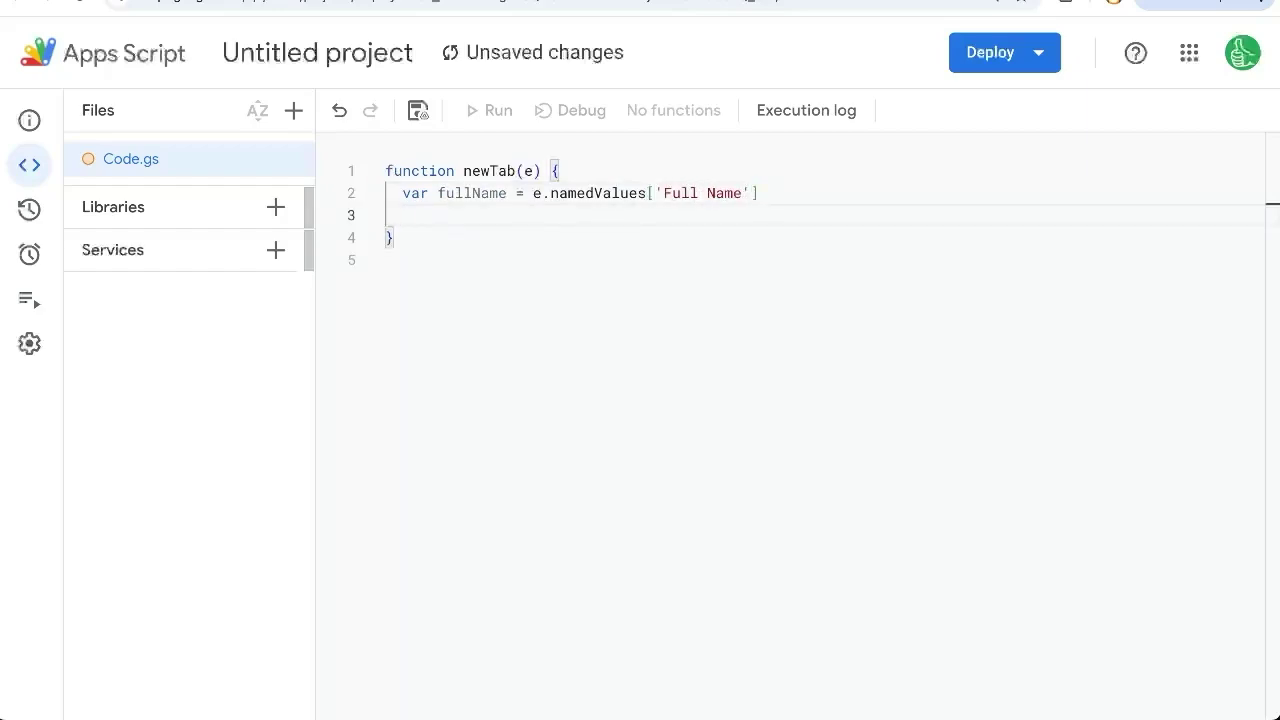
type("logger.log('")
key("BackSpace")
type("f")
key("Return")
key("ctrl+s")
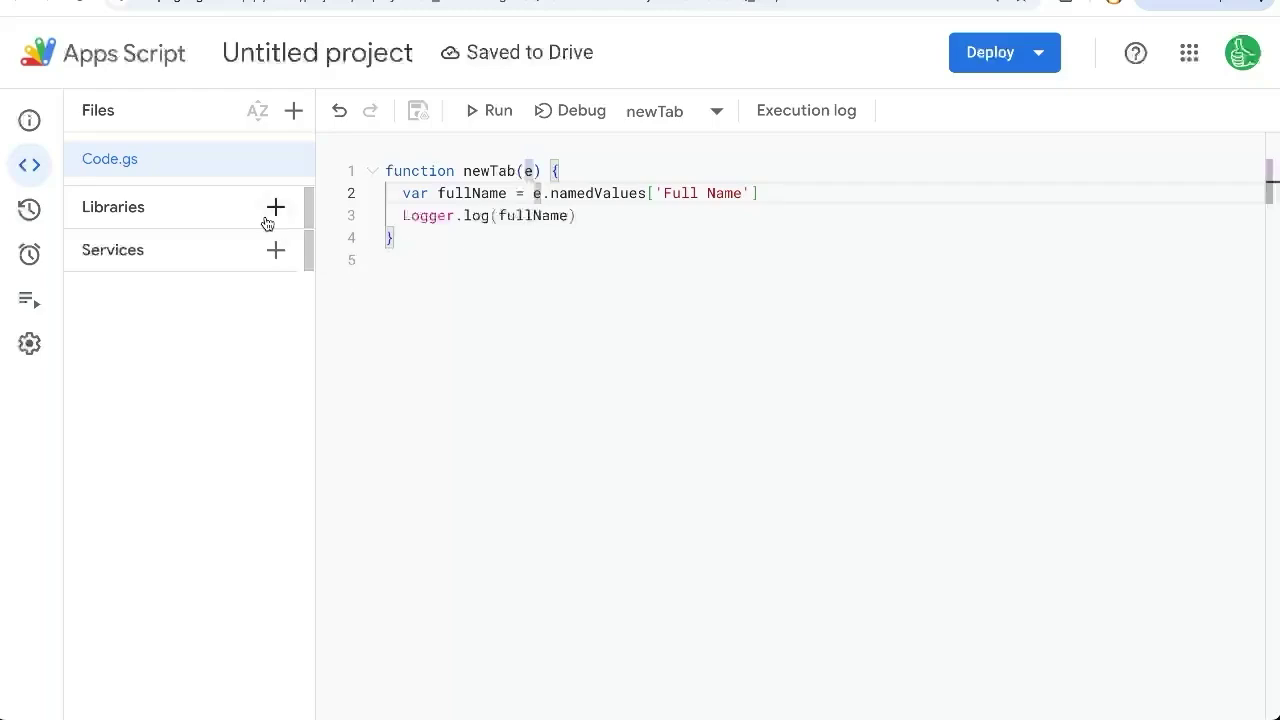
- Add an On form submit trigger running newTab and grant the requested permissions
left_click(35, 256)
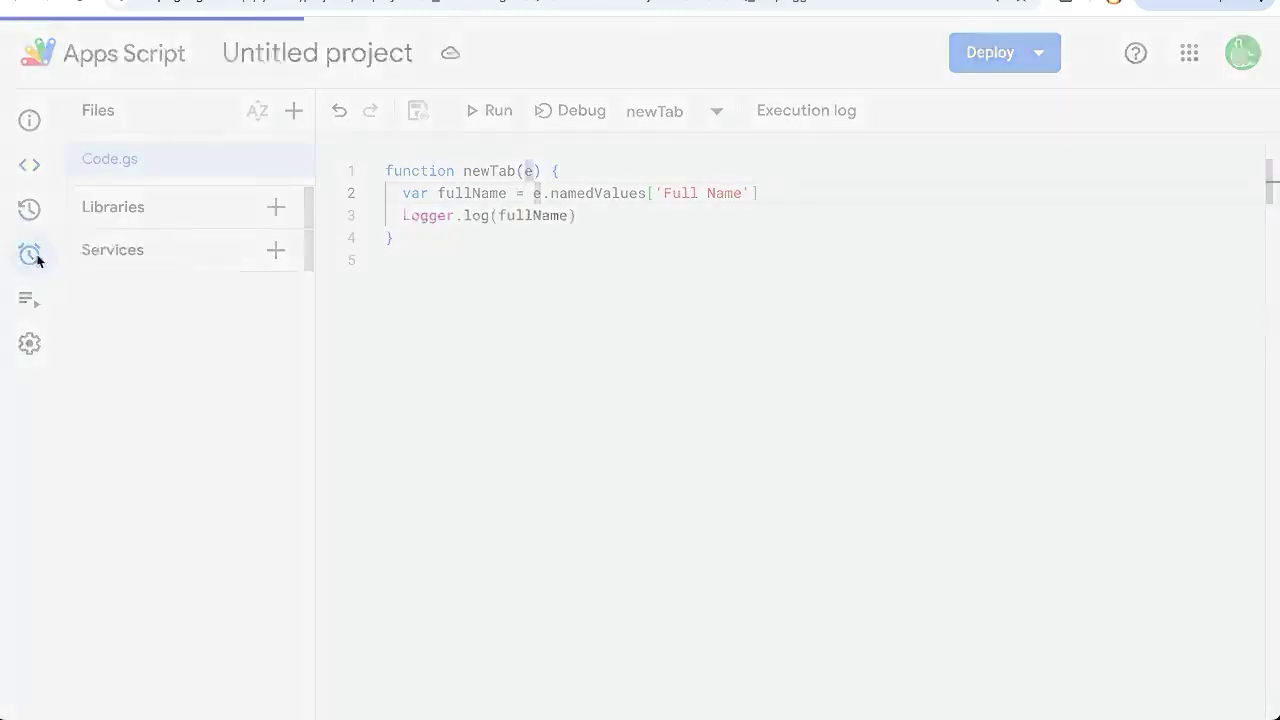
left_click(1143, 671)
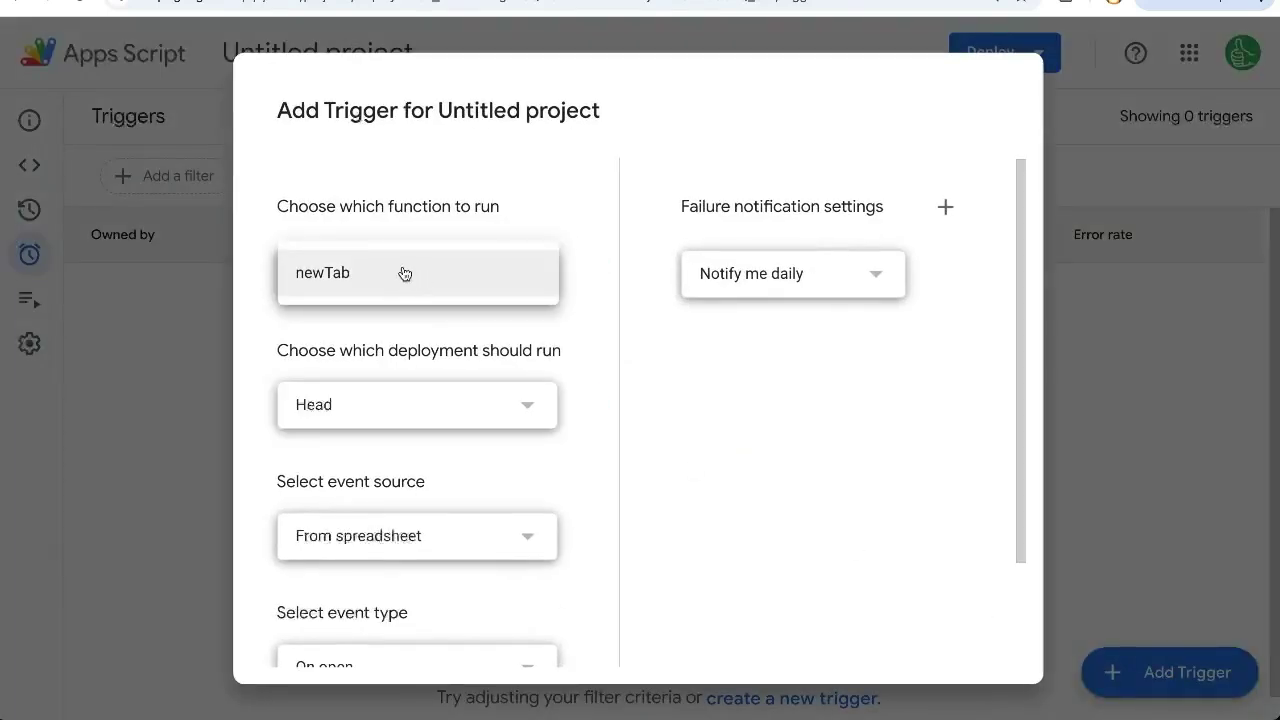
left_click(404, 273)
scroll(445, 525, "down", 2)
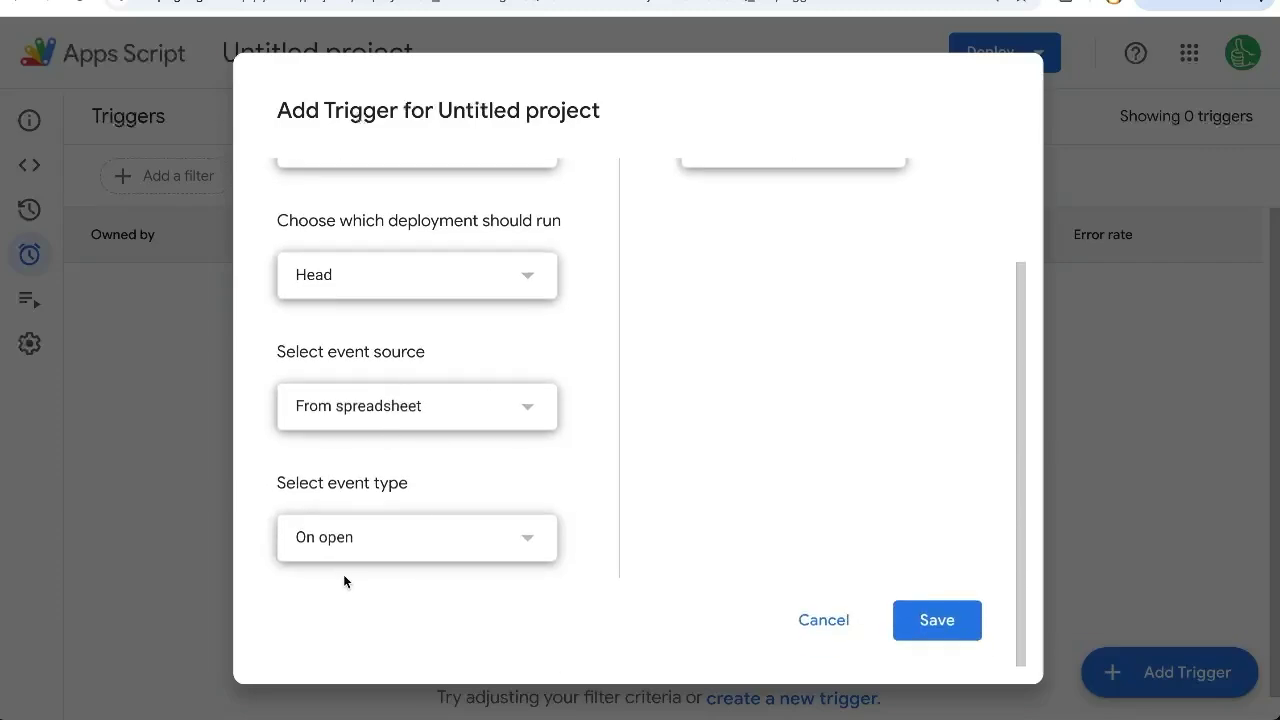
left_click(355, 536)
left_click(337, 657)
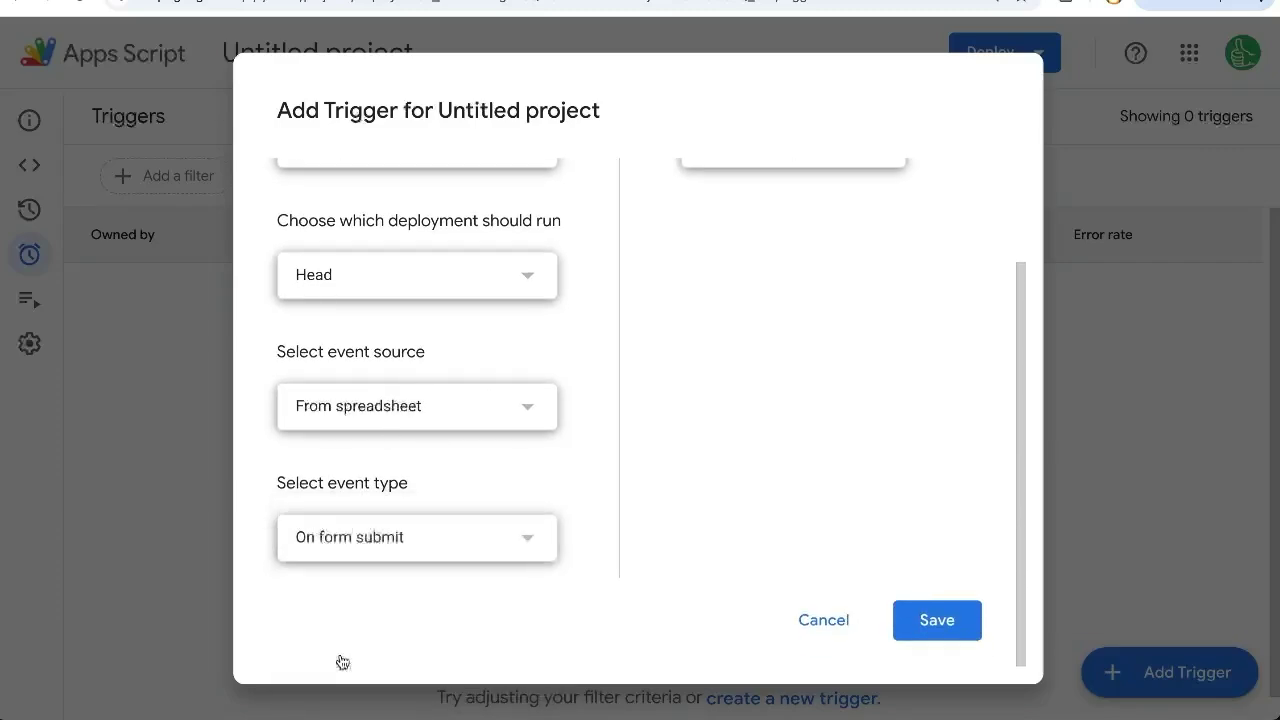
left_click(919, 615)
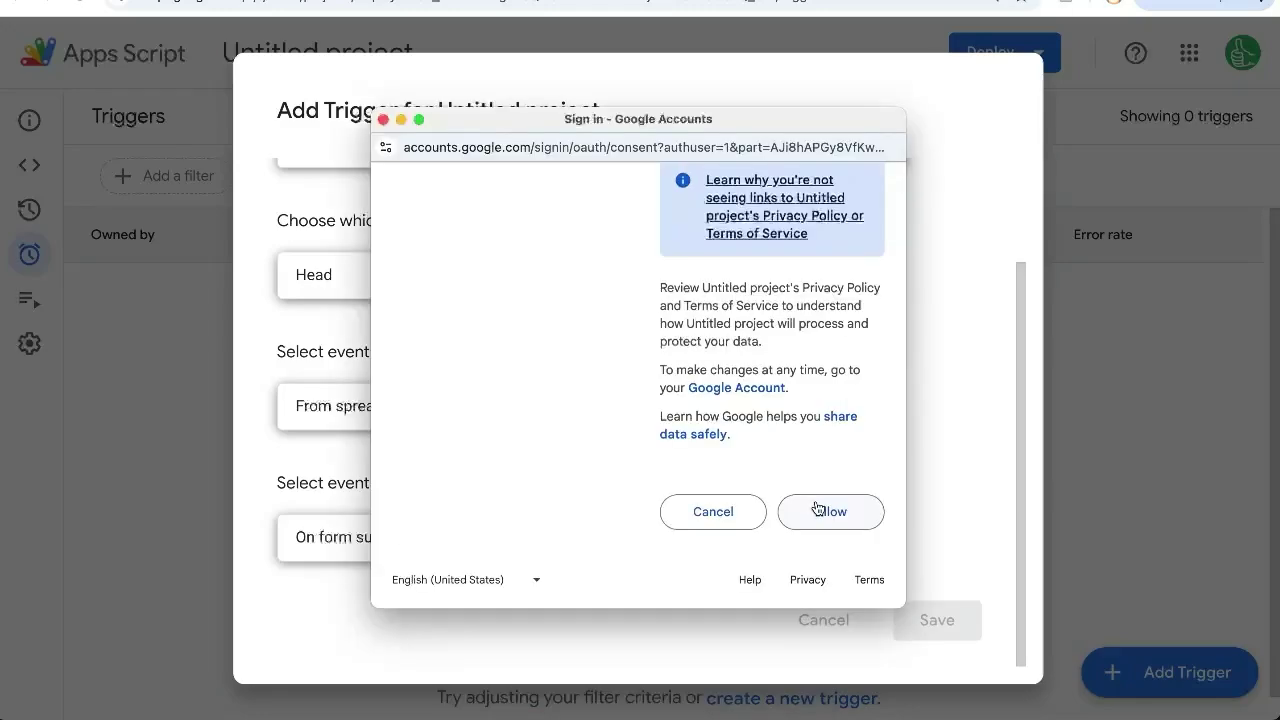
left_click(817, 510)
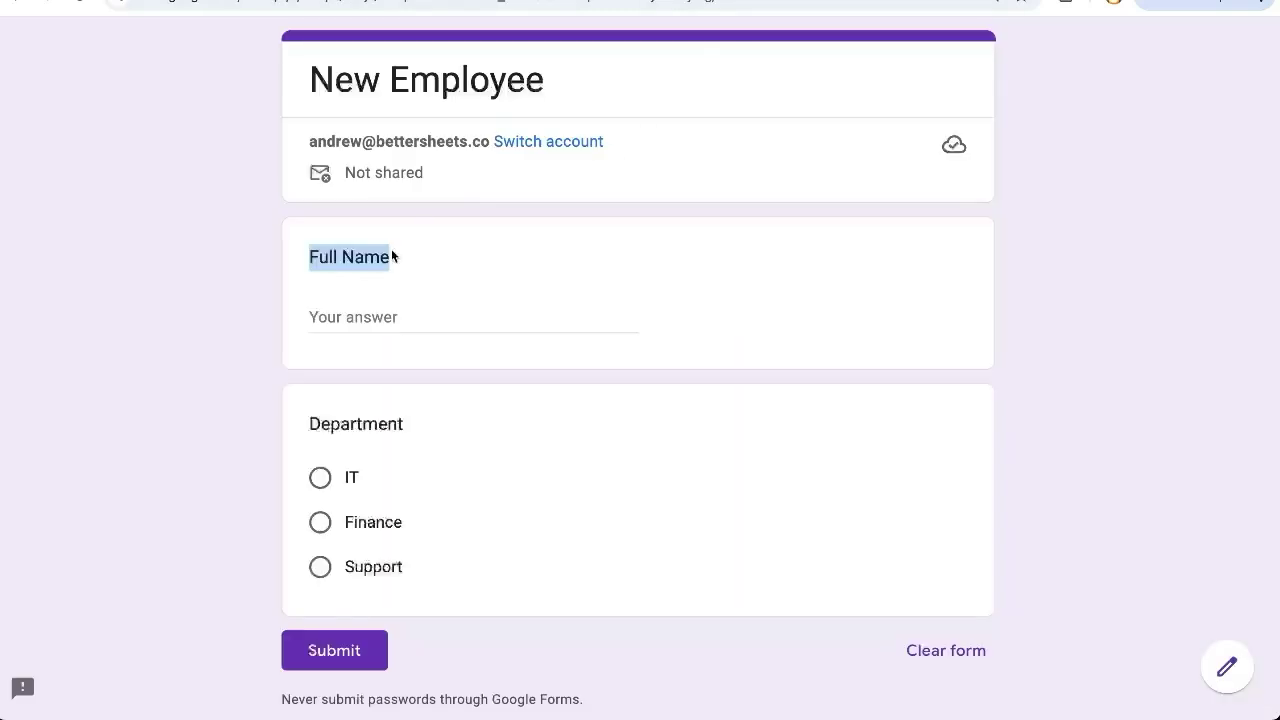
- Submit another test response with a full name through the form
left_click(325, 315)
type("Andr")
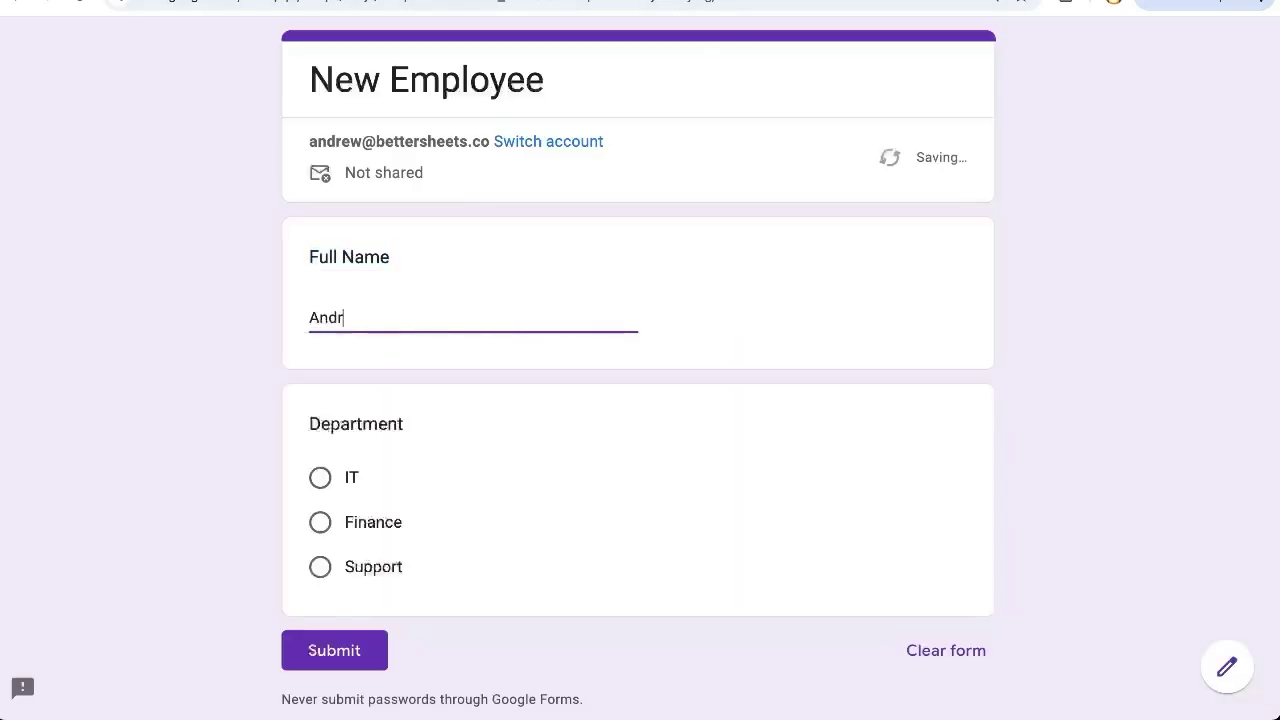
type("ew Karl Again")
left_click(312, 635)
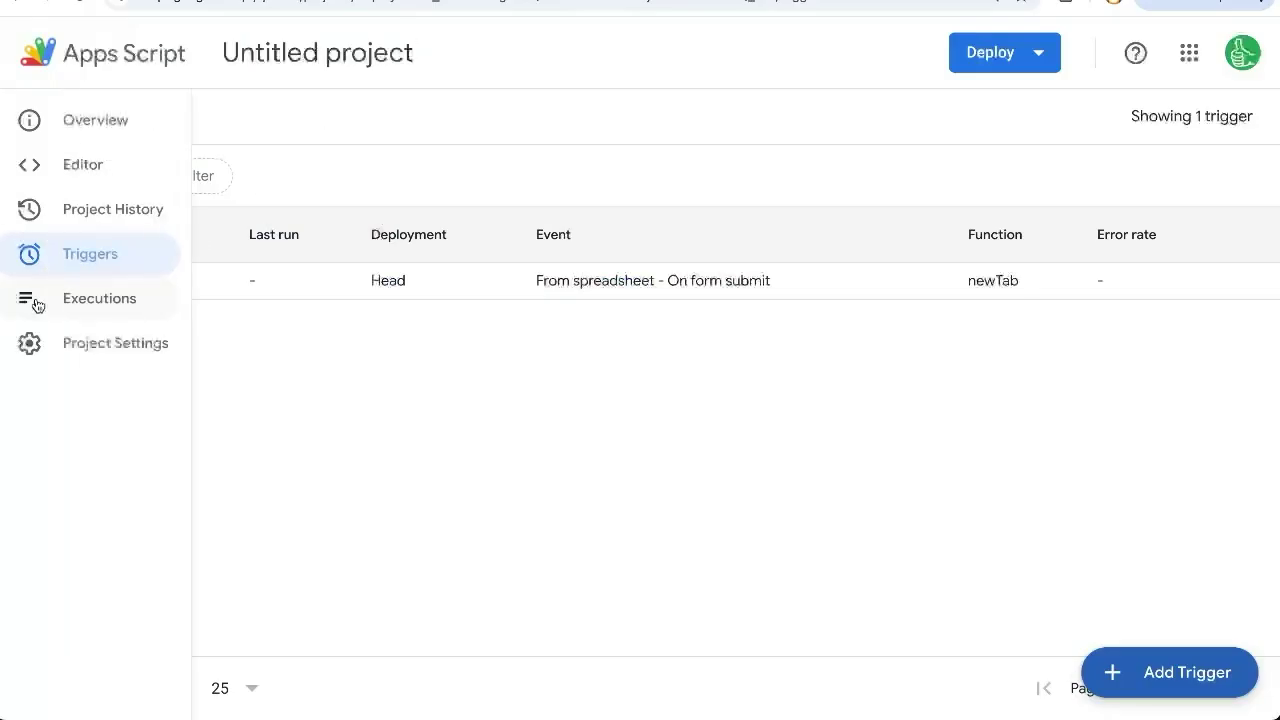
- Check the Executions log to confirm the submitted full name was logged
left_click(35, 300)
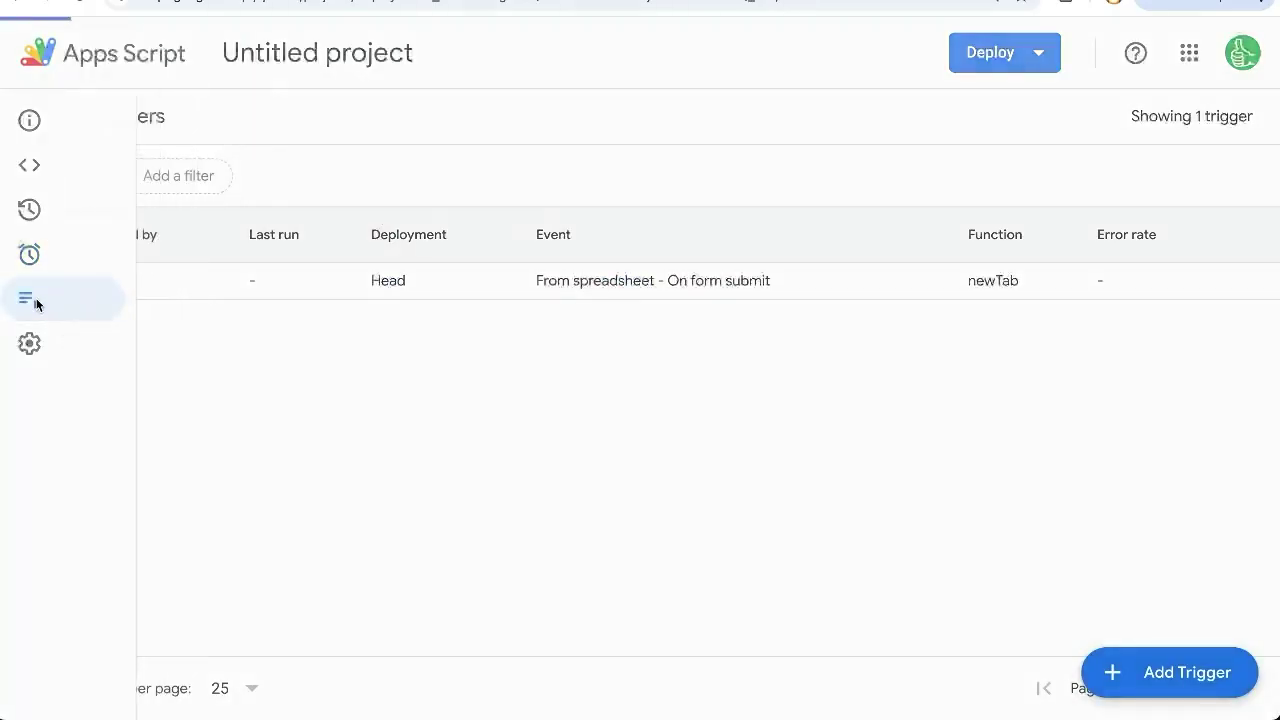
left_click(726, 267)
left_click_drag(443, 404, 510, 397)
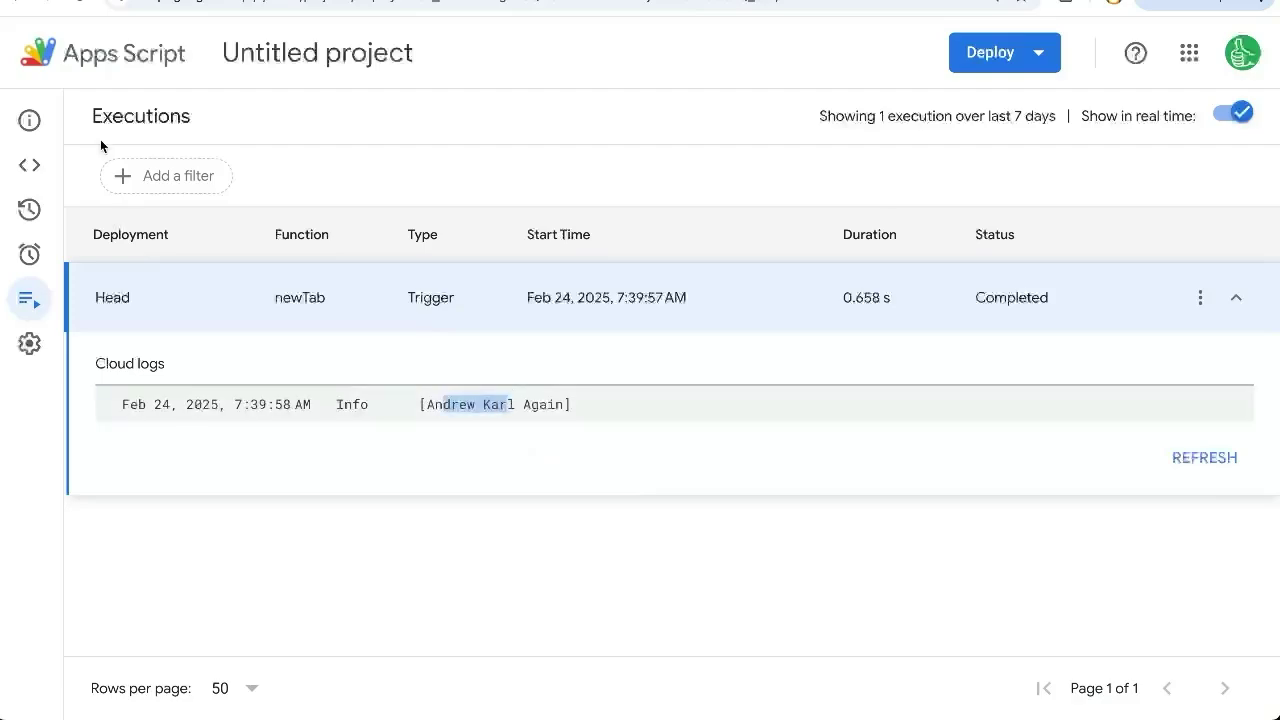
left_click(29, 165)
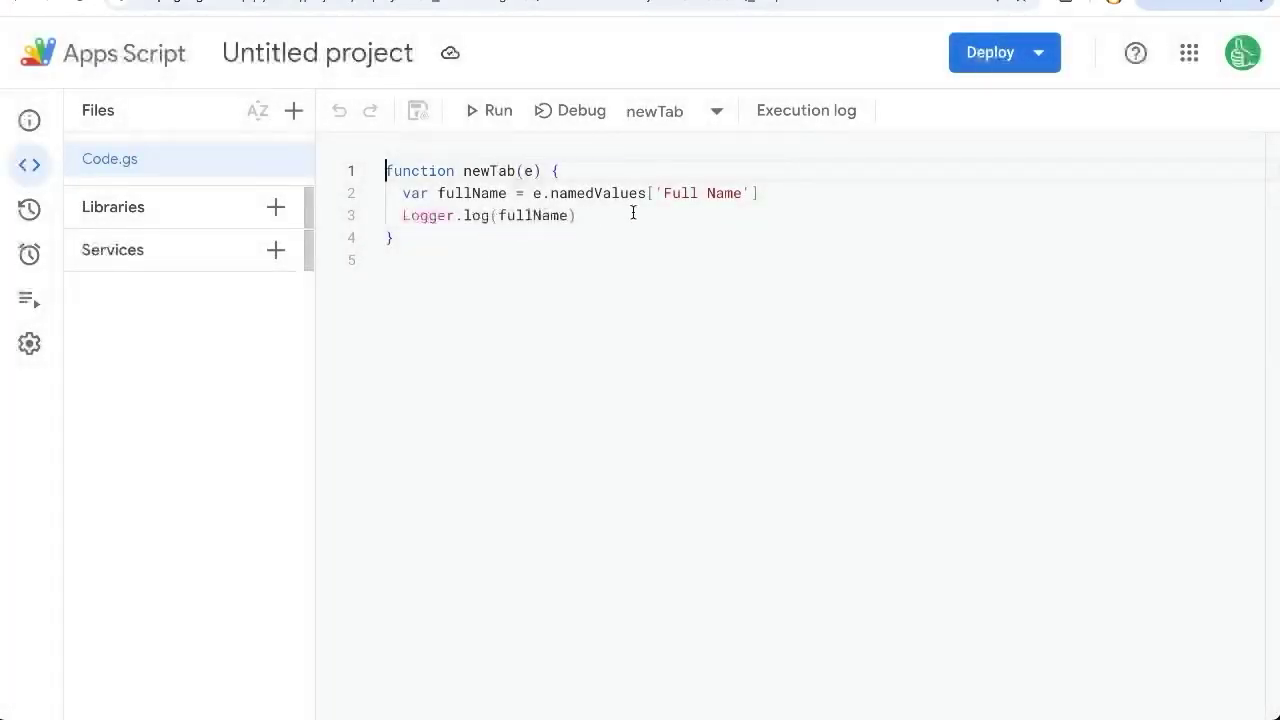
- Add SpreadsheetApp.getActiveSpreadsheet().insertSheet().setName(fullName) below the logging line
left_click(631, 214)
key("Return")
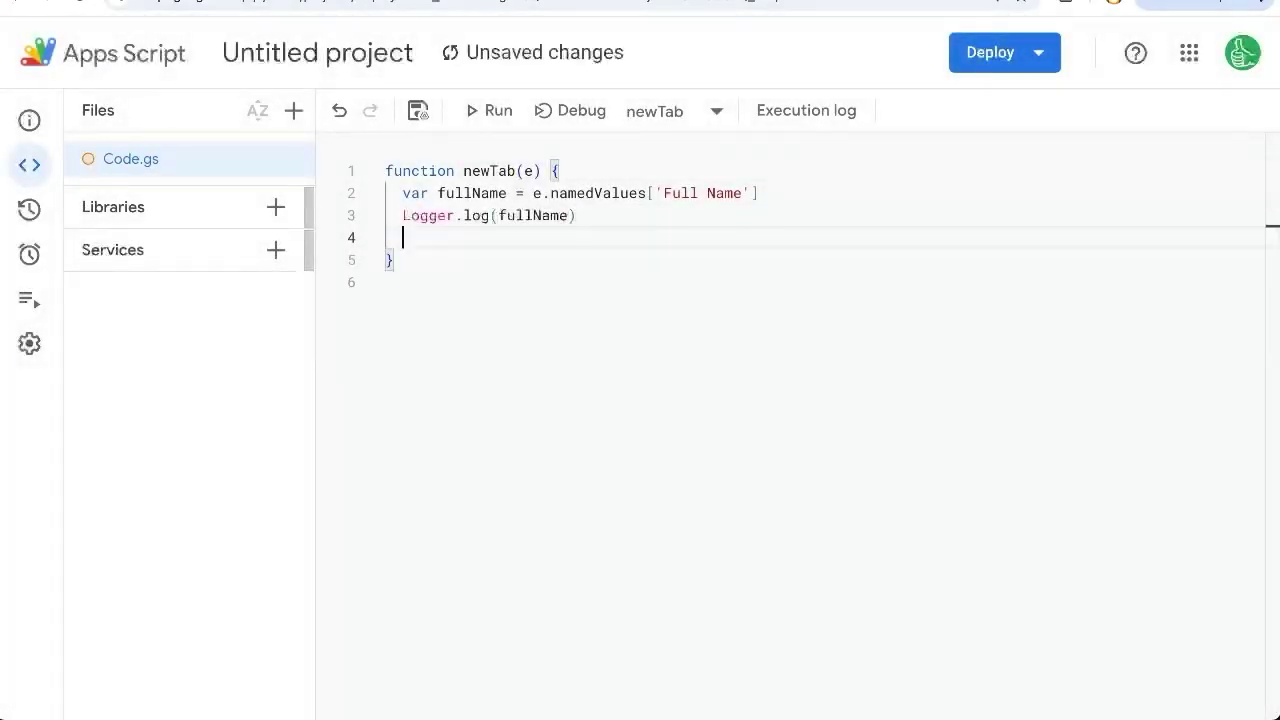
type("Spread")
key("Return")
type(".get")
key("Down")
key("Down")
key("Down")
key("Down")
key("Return")
type("().insertSheet")
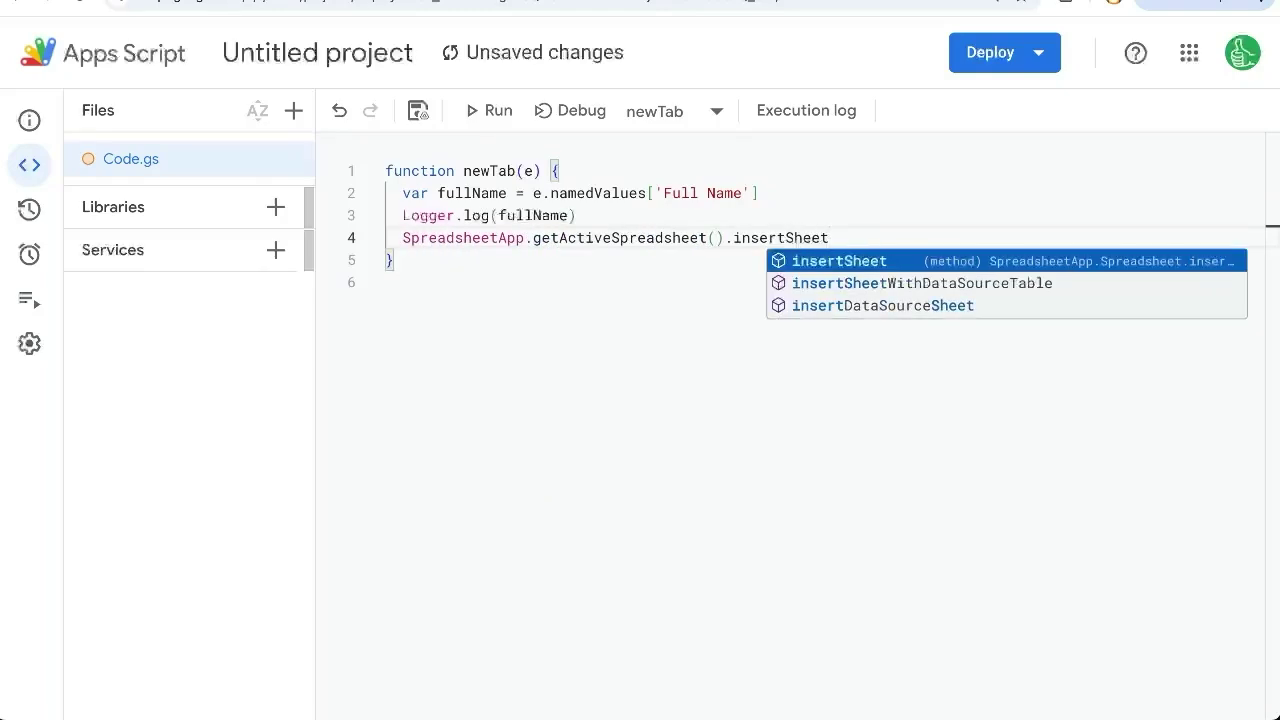
type("().setName(fullName")
left_click_drag(402, 237, 526, 237)
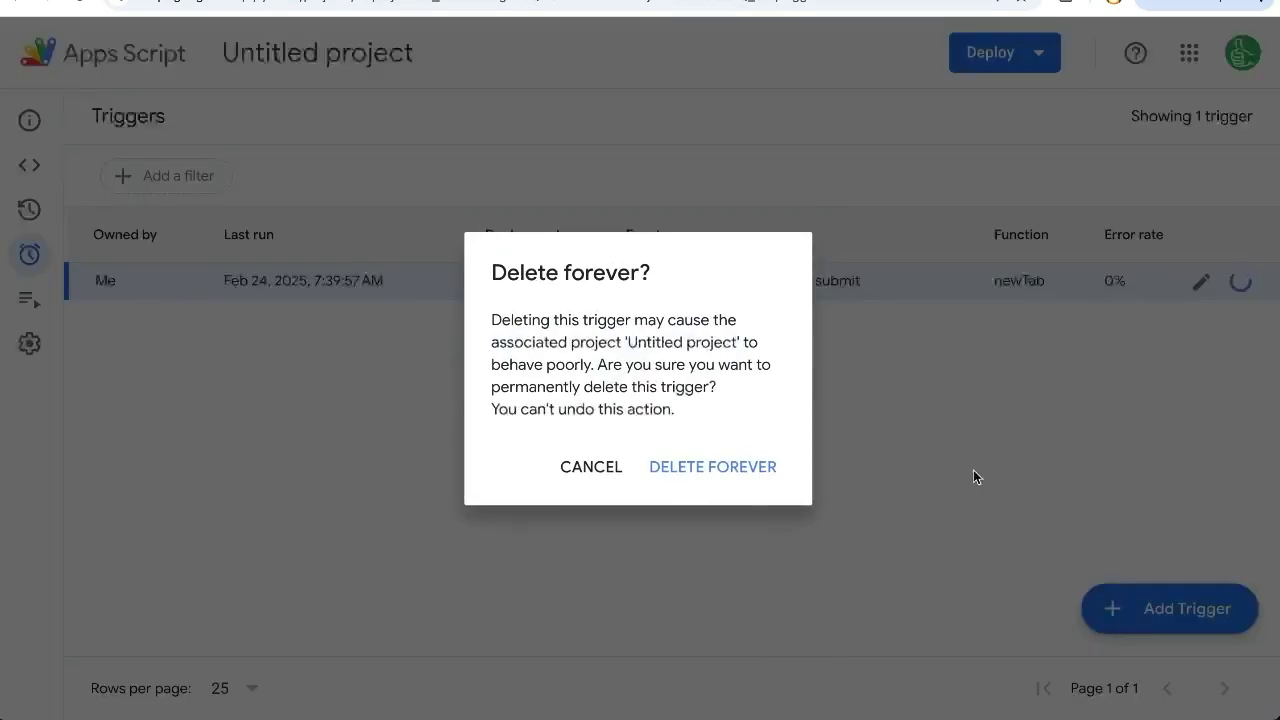
- Delete the old trigger, add a new On form submit trigger, and submit a test response
left_click(711, 472)
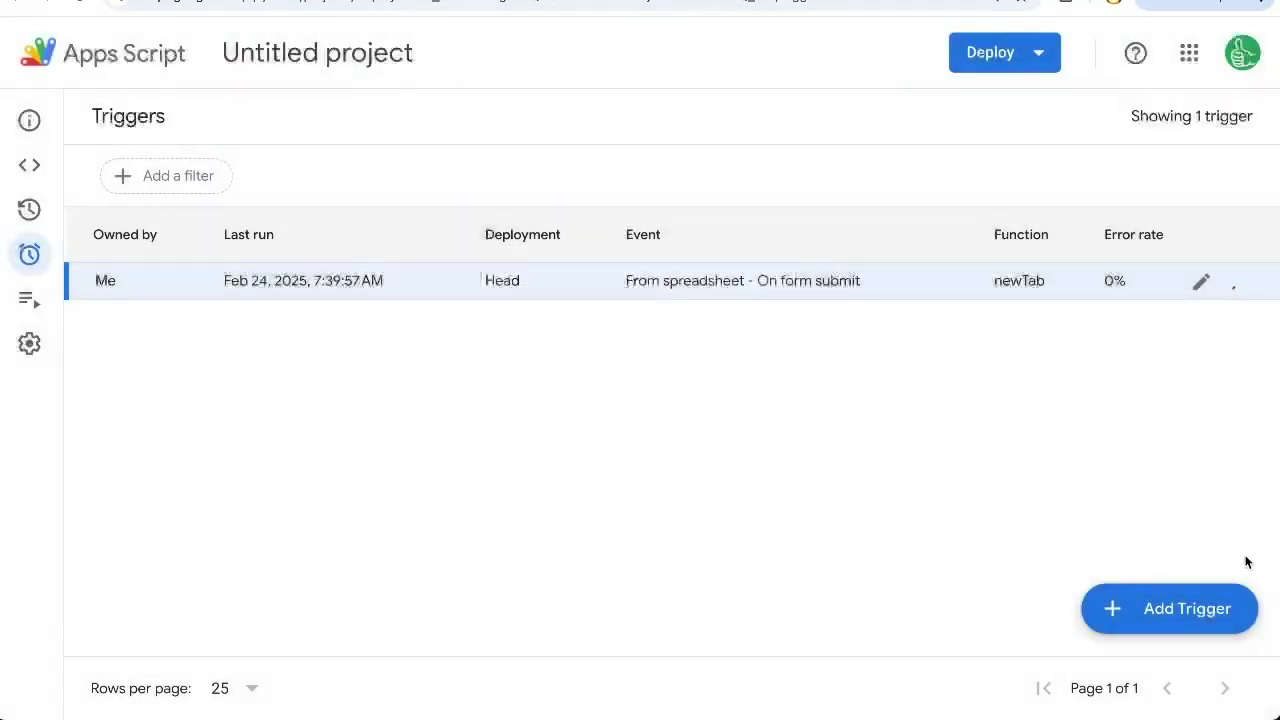
left_click(1152, 607)
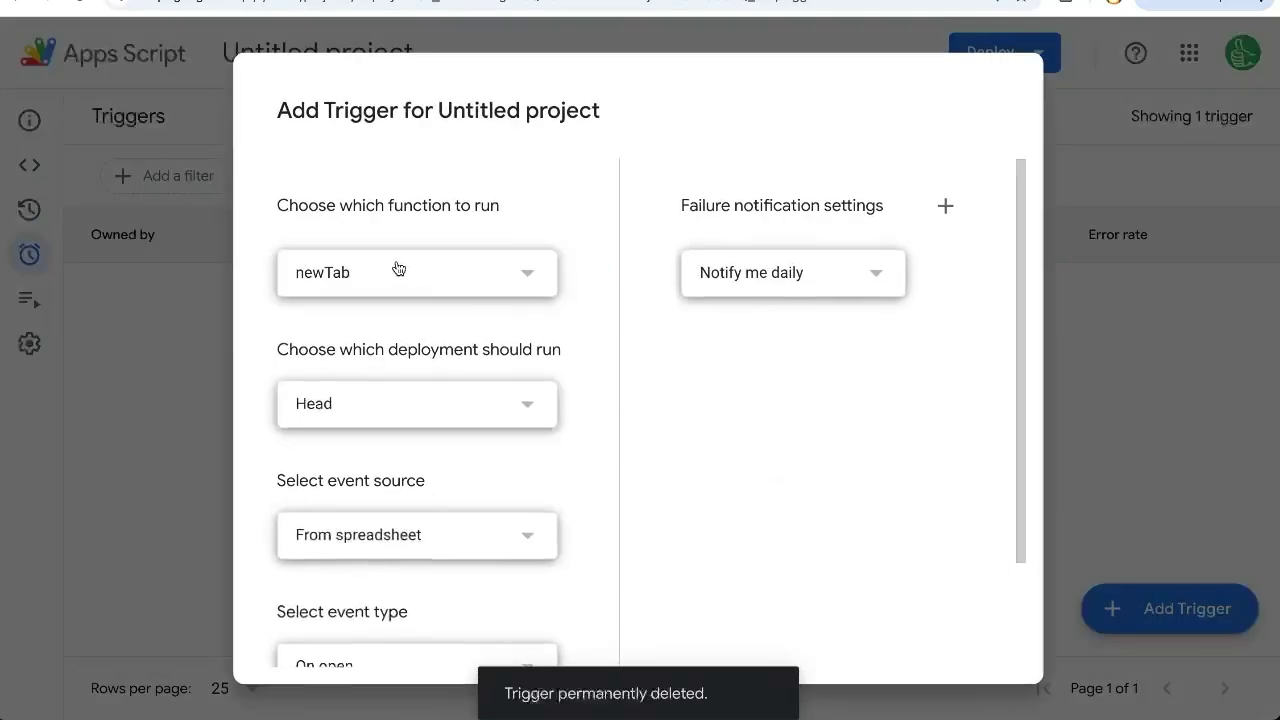
scroll(450, 400, "down", 2)
left_click(378, 550)
left_click(328, 663)
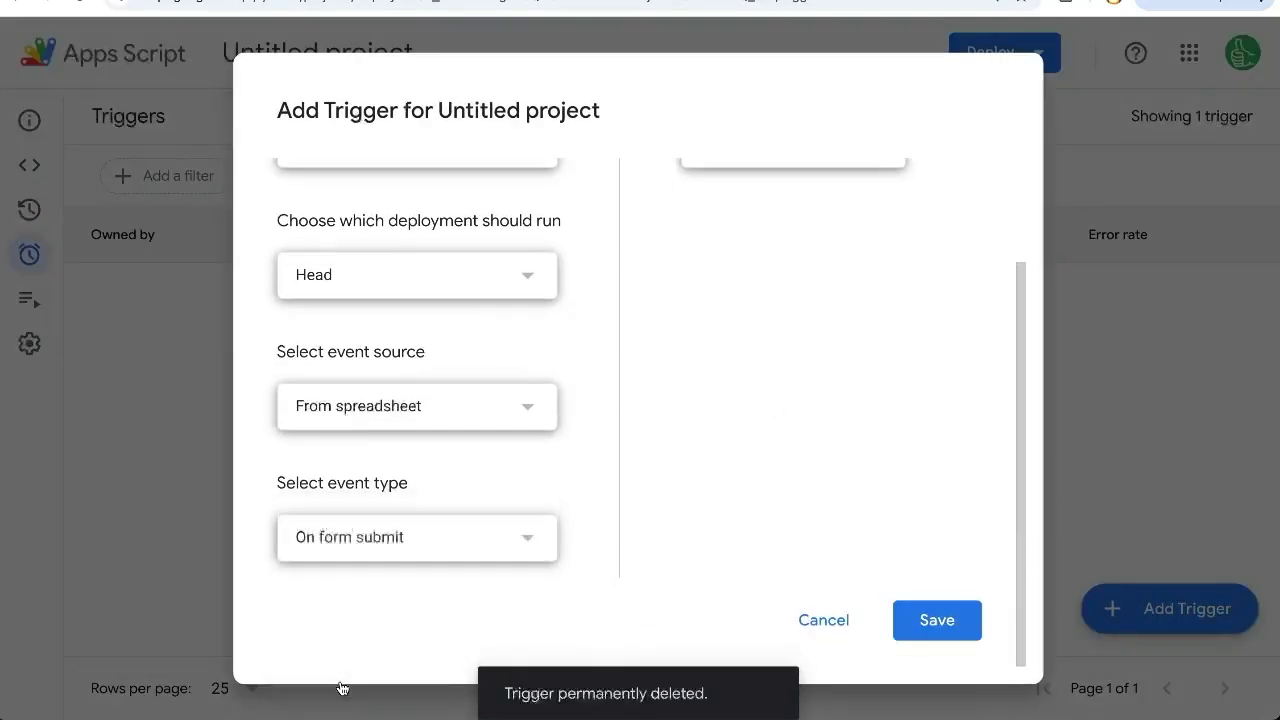
left_click(940, 615)
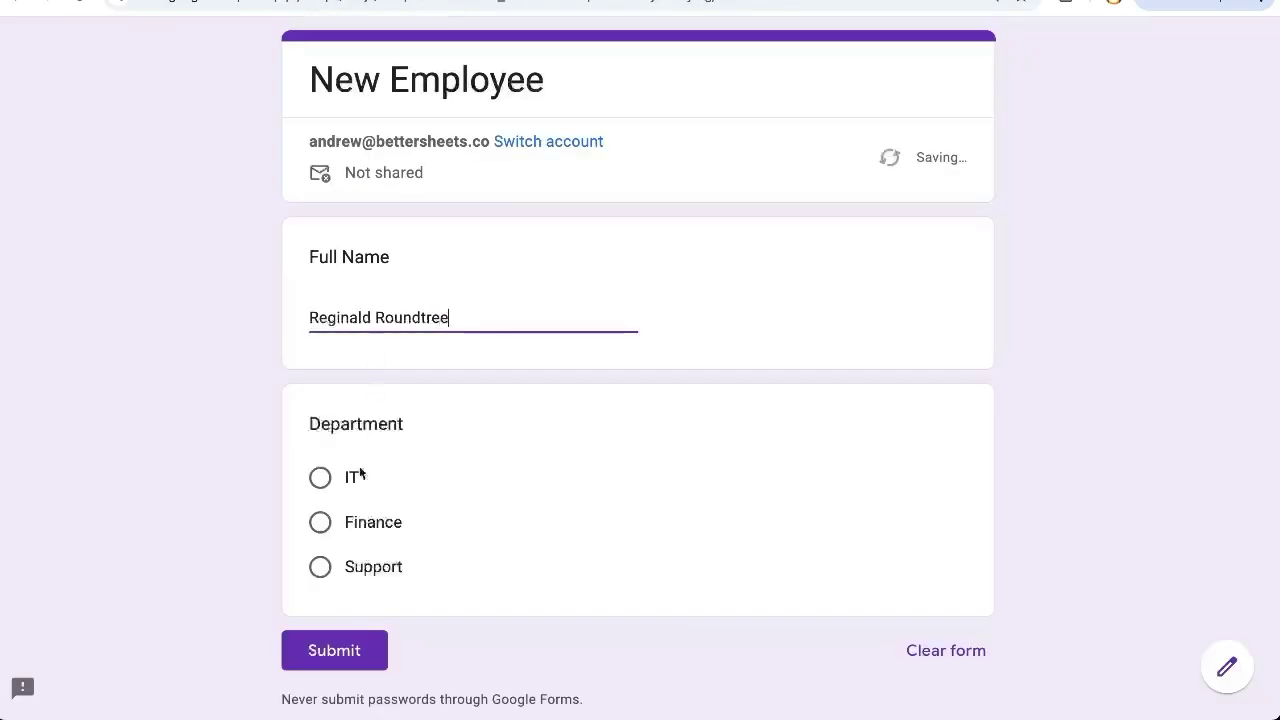
left_click(328, 650)
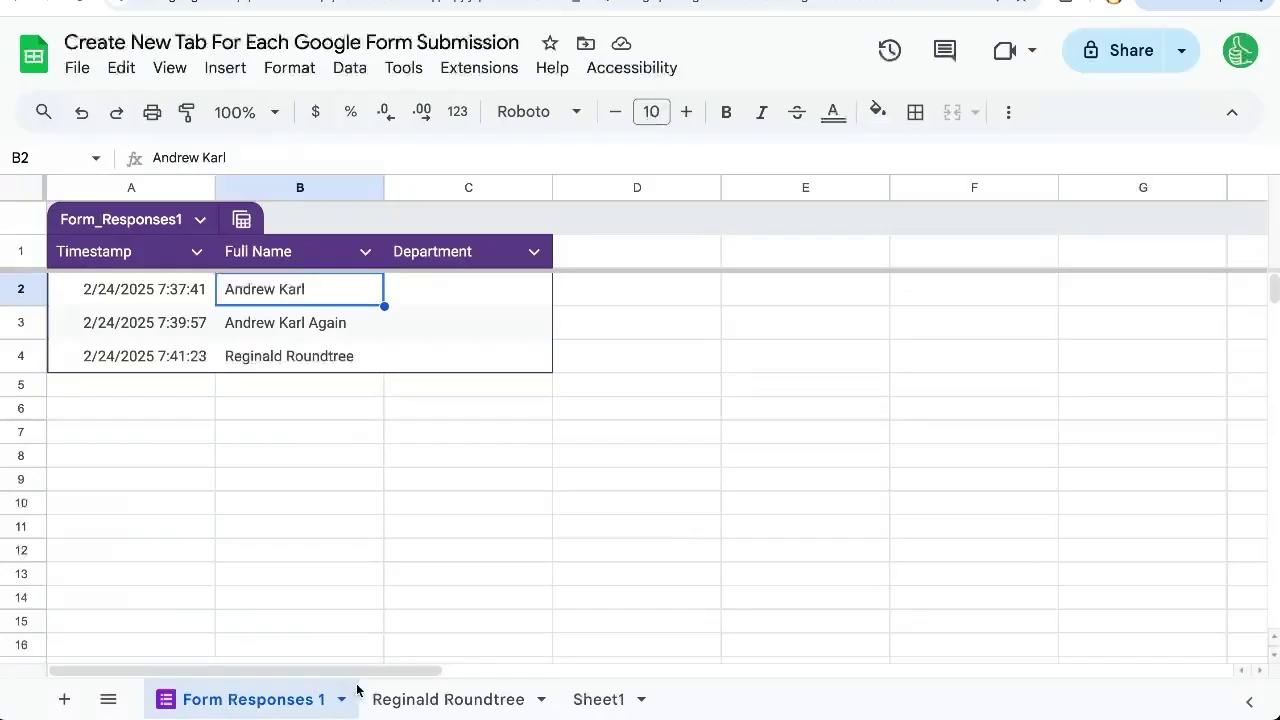
left_click(434, 690)
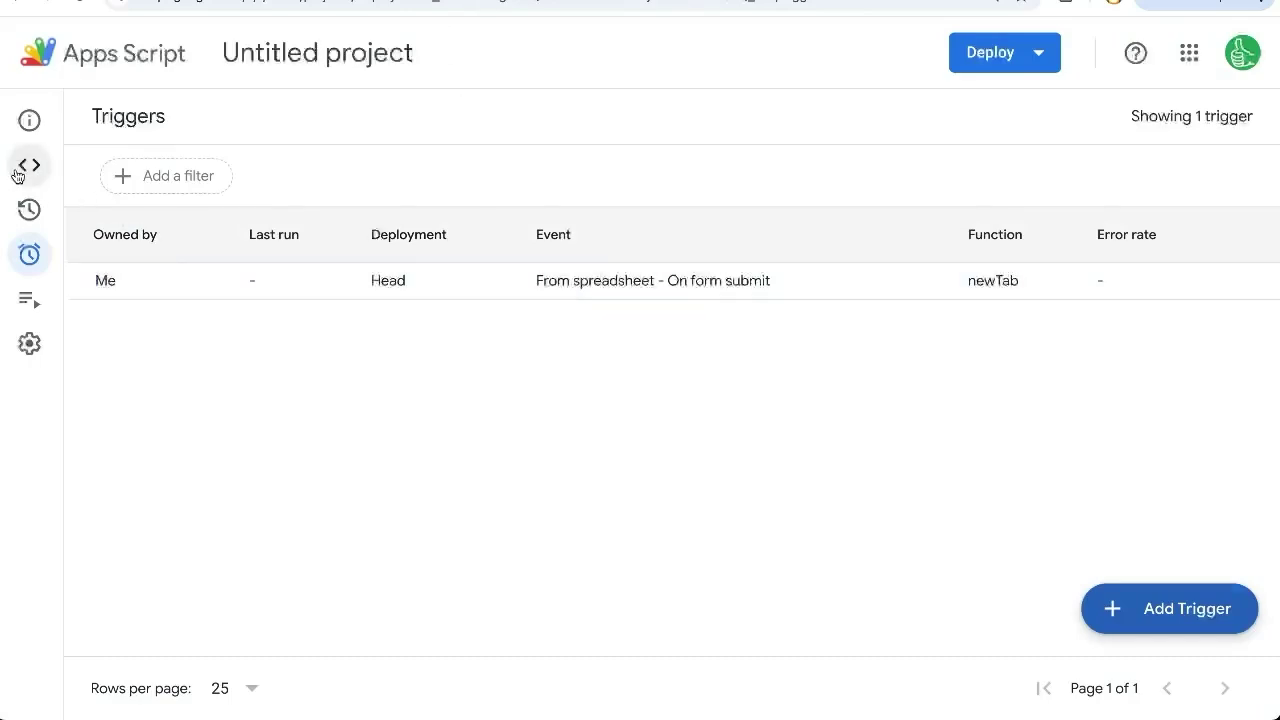
- Review the code and change the sheet name to fullName + date
left_click(49, 168)
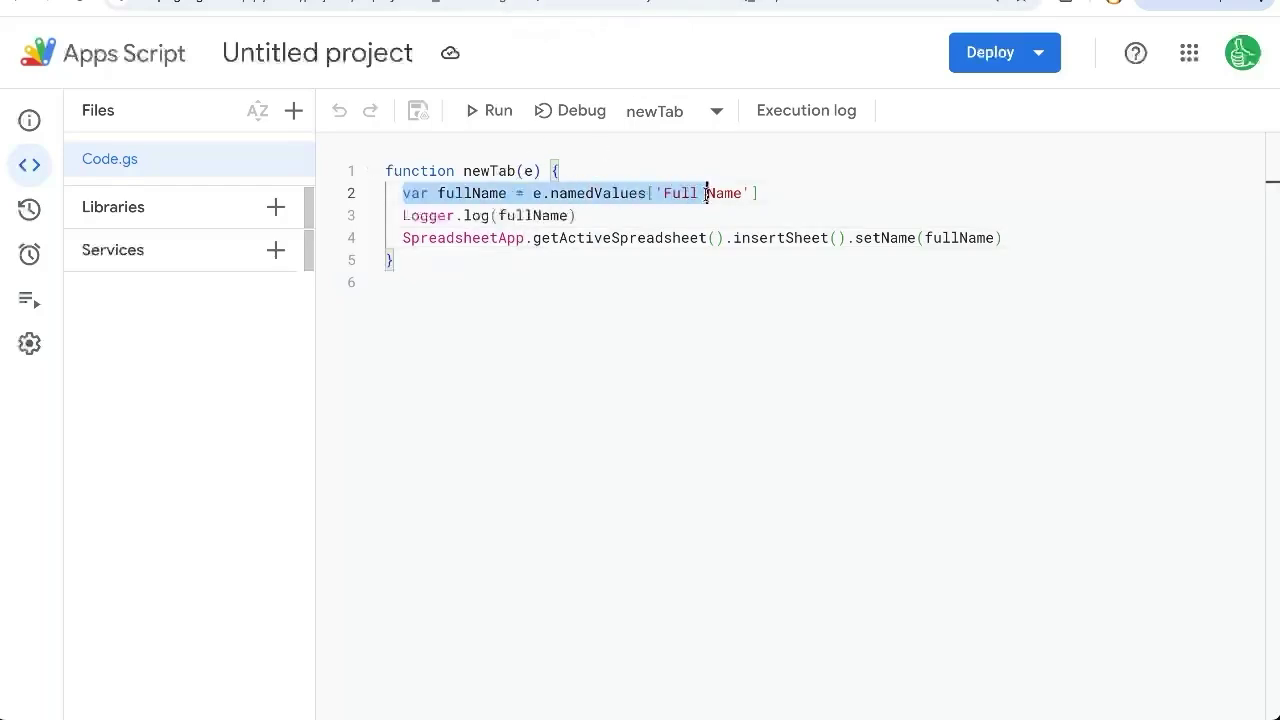
left_click_drag(707, 193, 760, 193)
left_click_drag(1005, 238, 400, 240)
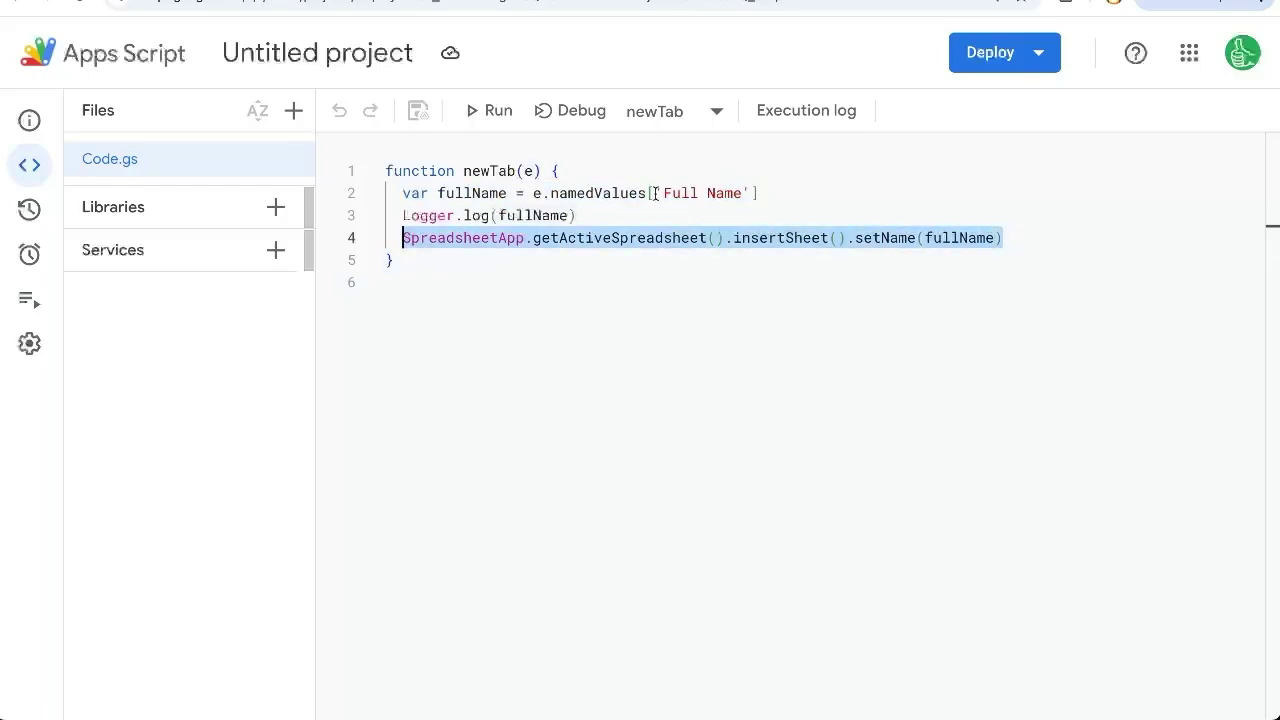
left_click_drag(655, 193, 755, 193)
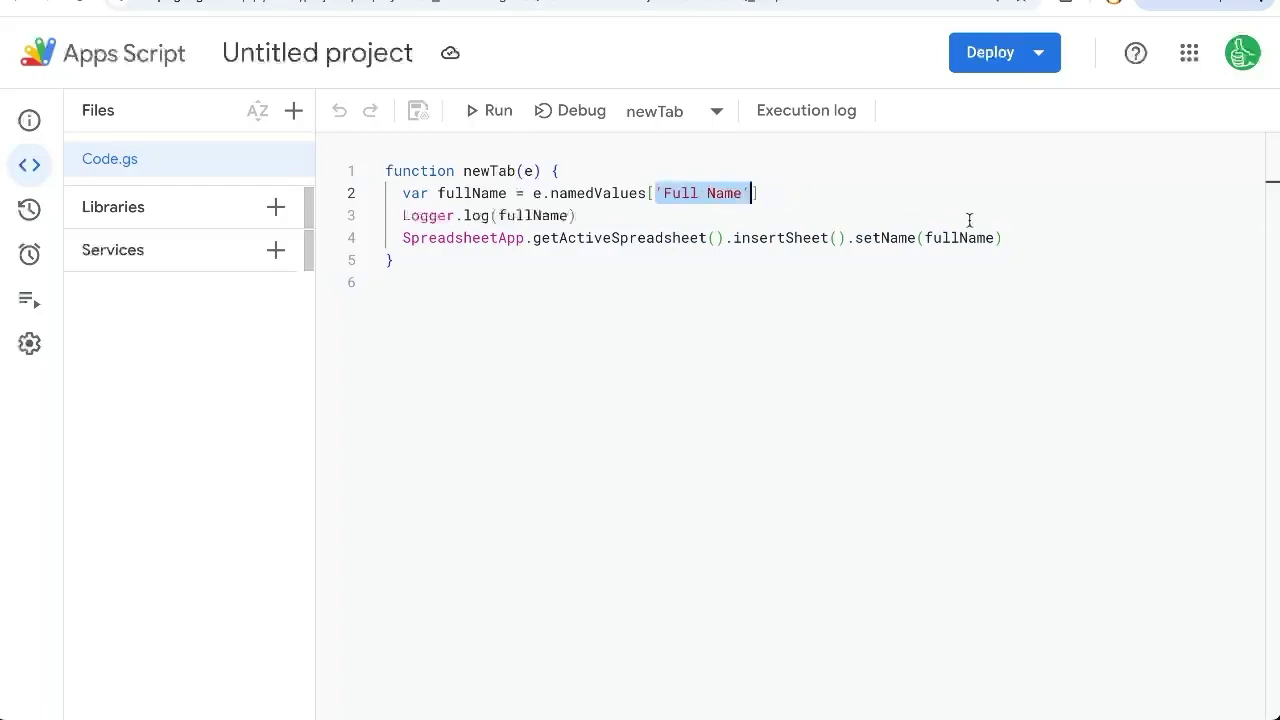
left_click(995, 238)
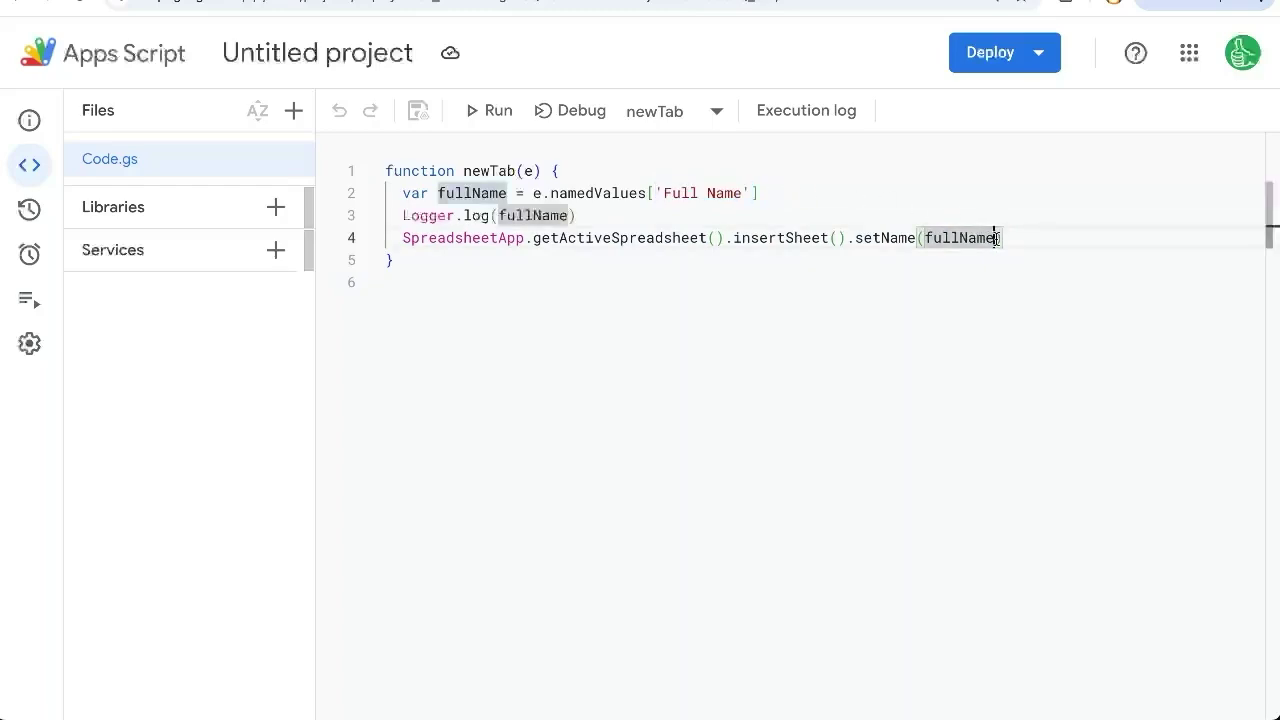
type("+ date")
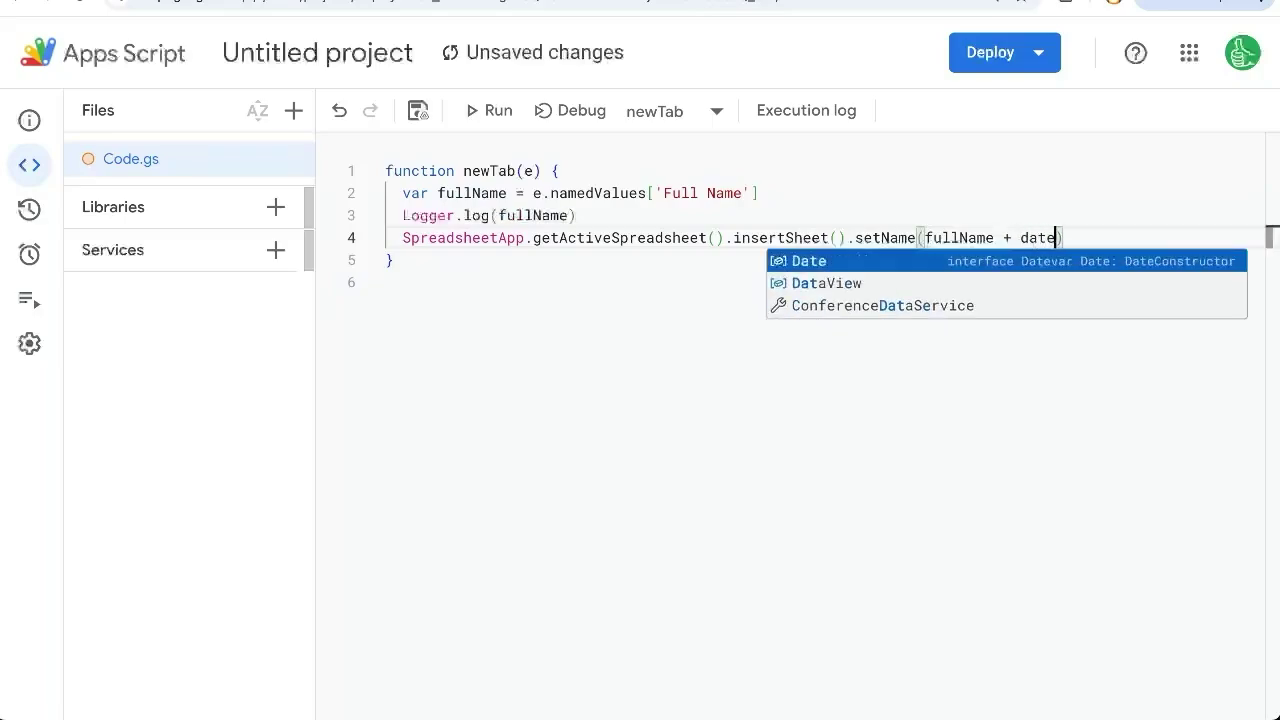
- Add var date = Utilities.formatDate(new Date(),"GMT+0","MMM d yyyy") above the sheet-creation line
key("Escape")
key("Up")
key("Return")
type("var date = Ut")
key("Return")
type(".")
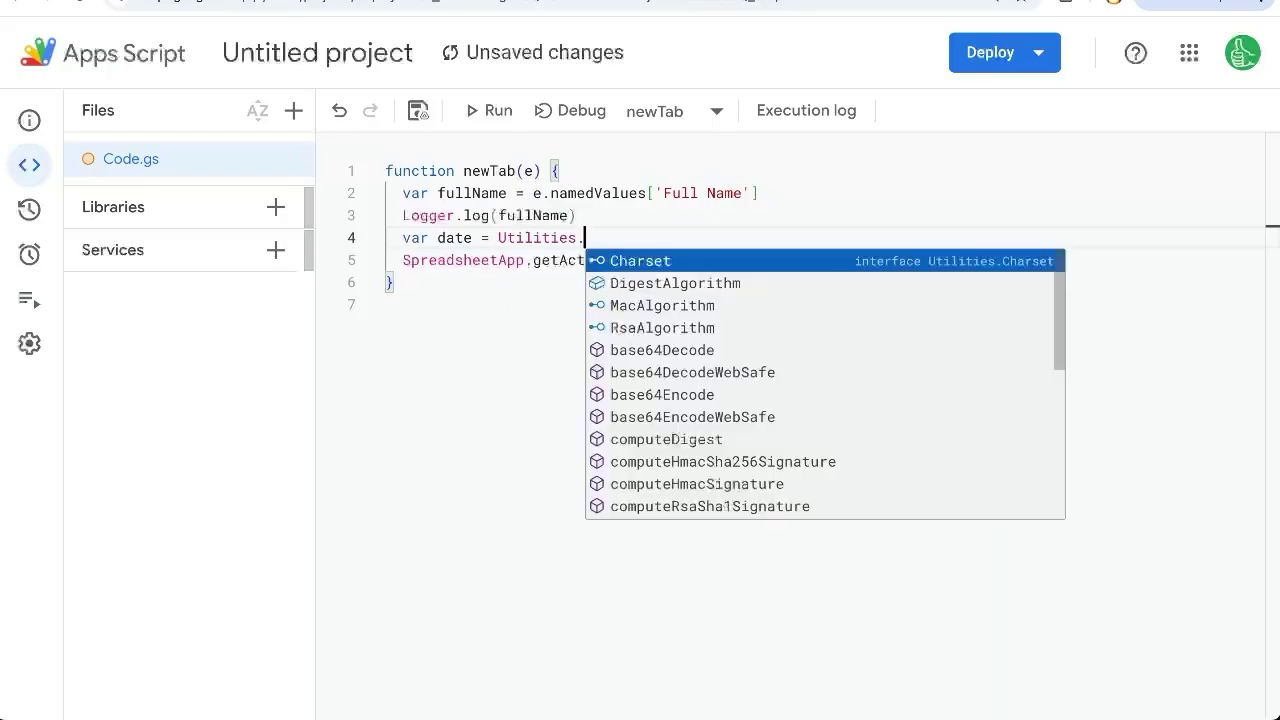
type("form")
key("Return")
type("(new DA")
key("Down")
key("Down")
key("Return")
type("(),\"GMT+0")
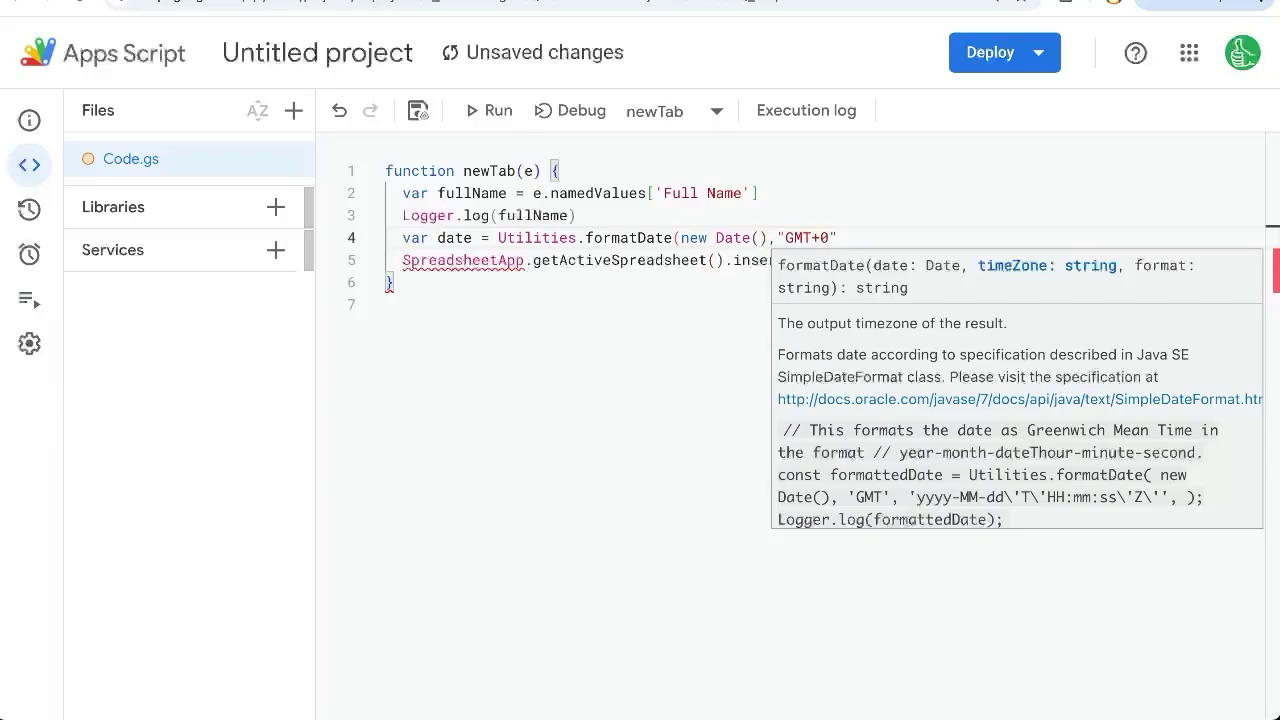
type("\",\"MMM ")
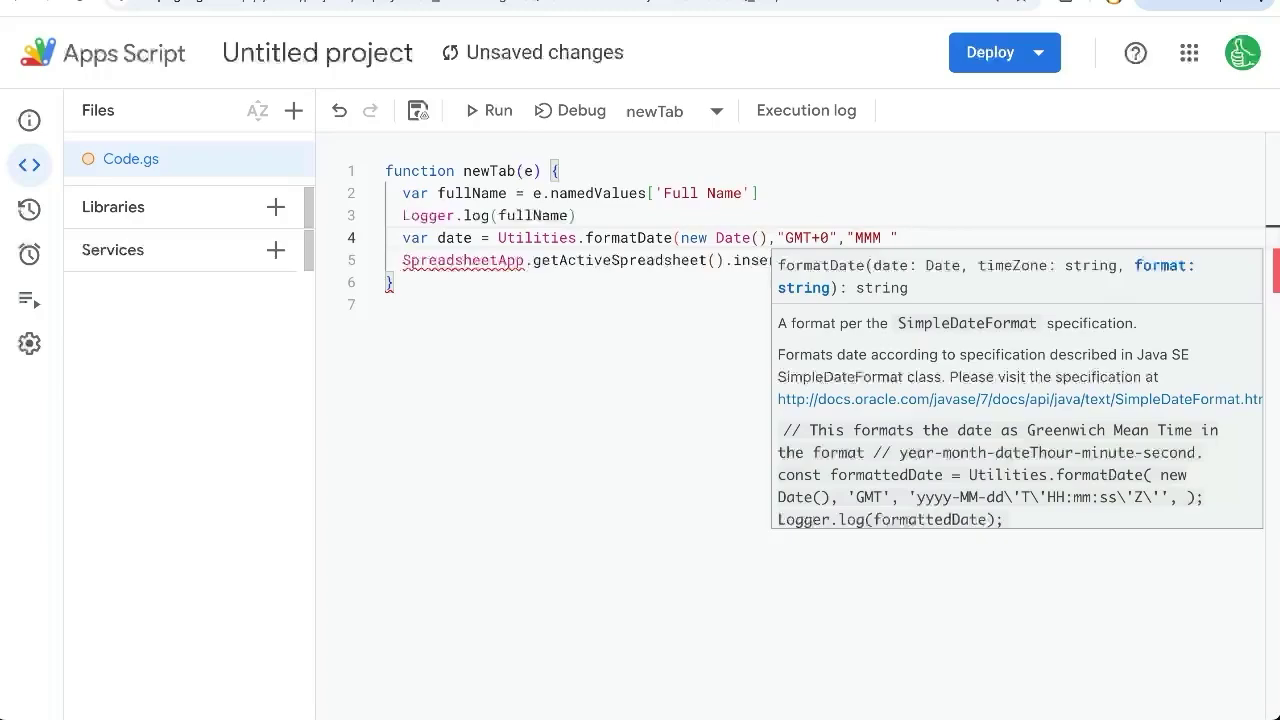
type("d yyyy")
- Add the missing closing parenthesis to the formatDate call and save the script
key("ctrl+s")
left_click(978, 225)
left_click(950, 236)
type(")")
key("ctrl+s")
left_click(532, 260)
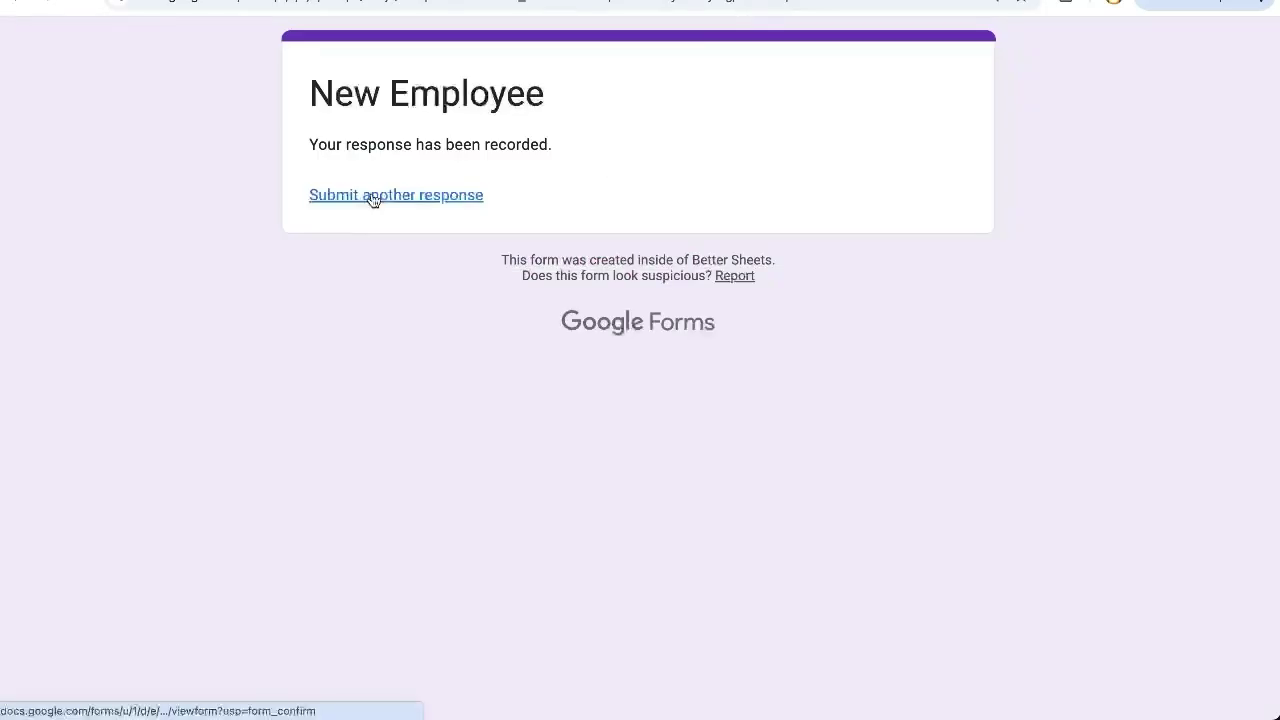
- Submit another response with a new full name and open the resulting name-and-date sheet tab
left_click(371, 197)
type("Frank Carol")
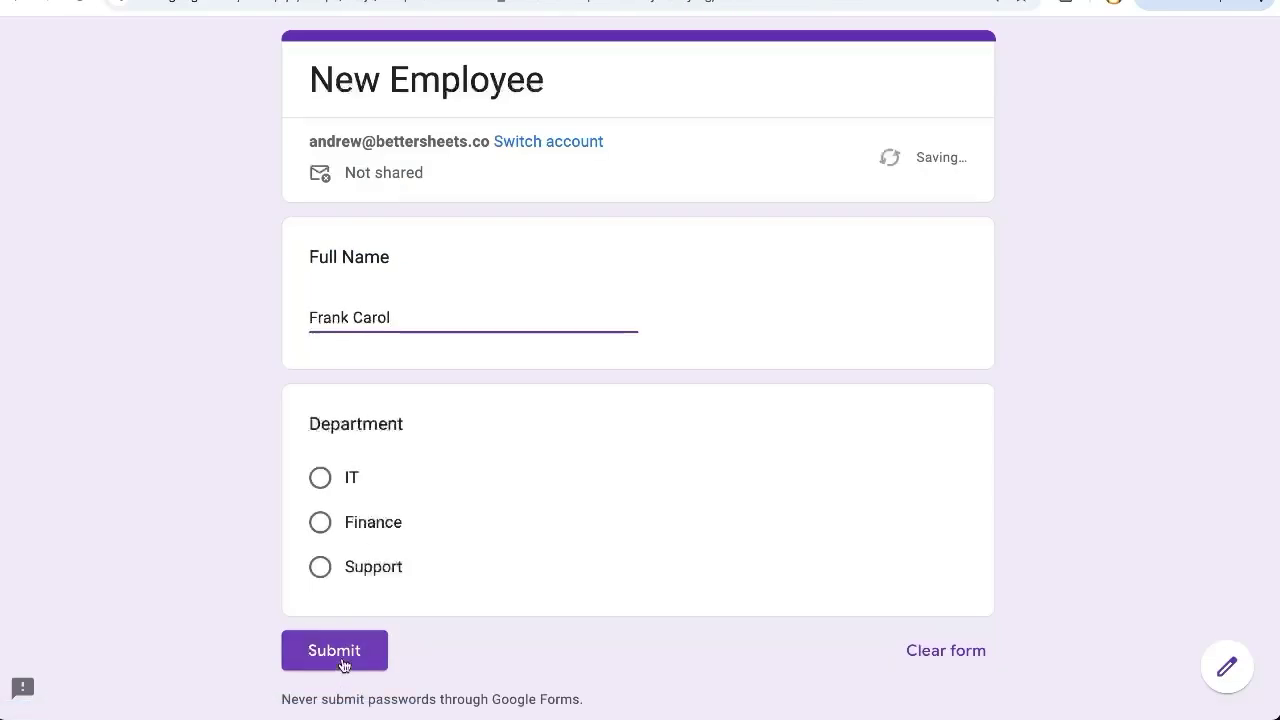
left_click(345, 653)
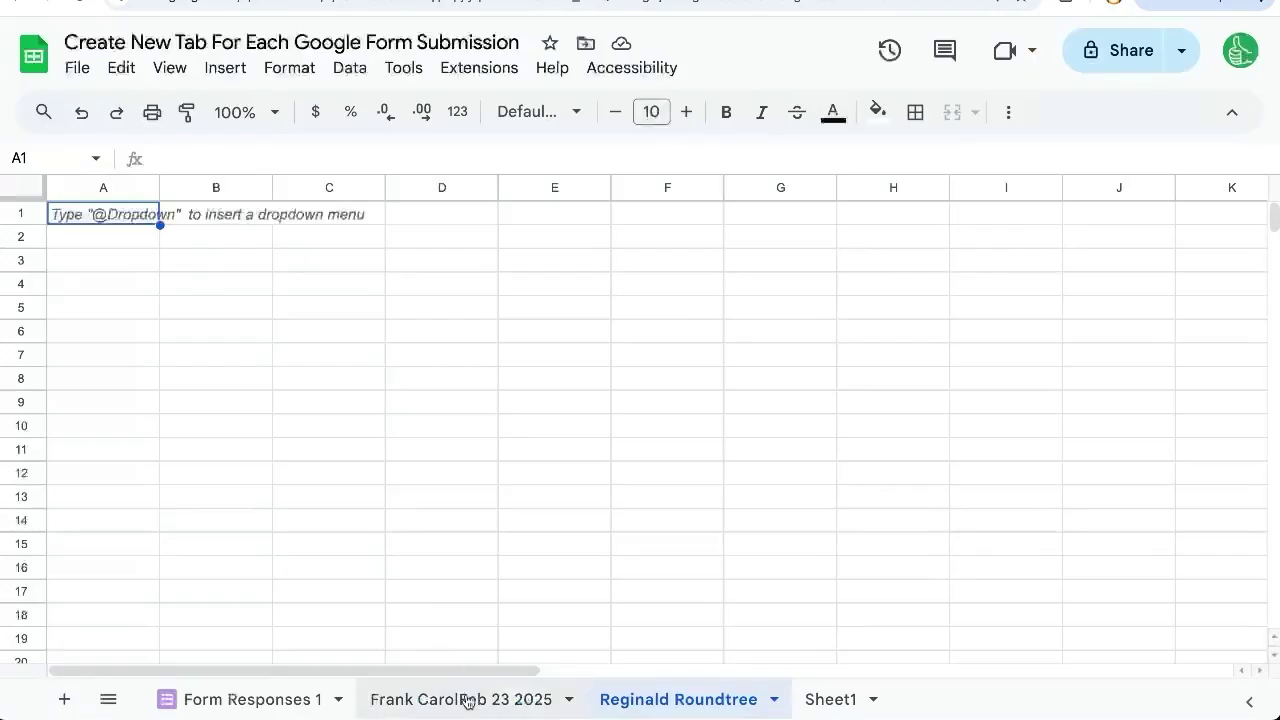
left_click(467, 701)
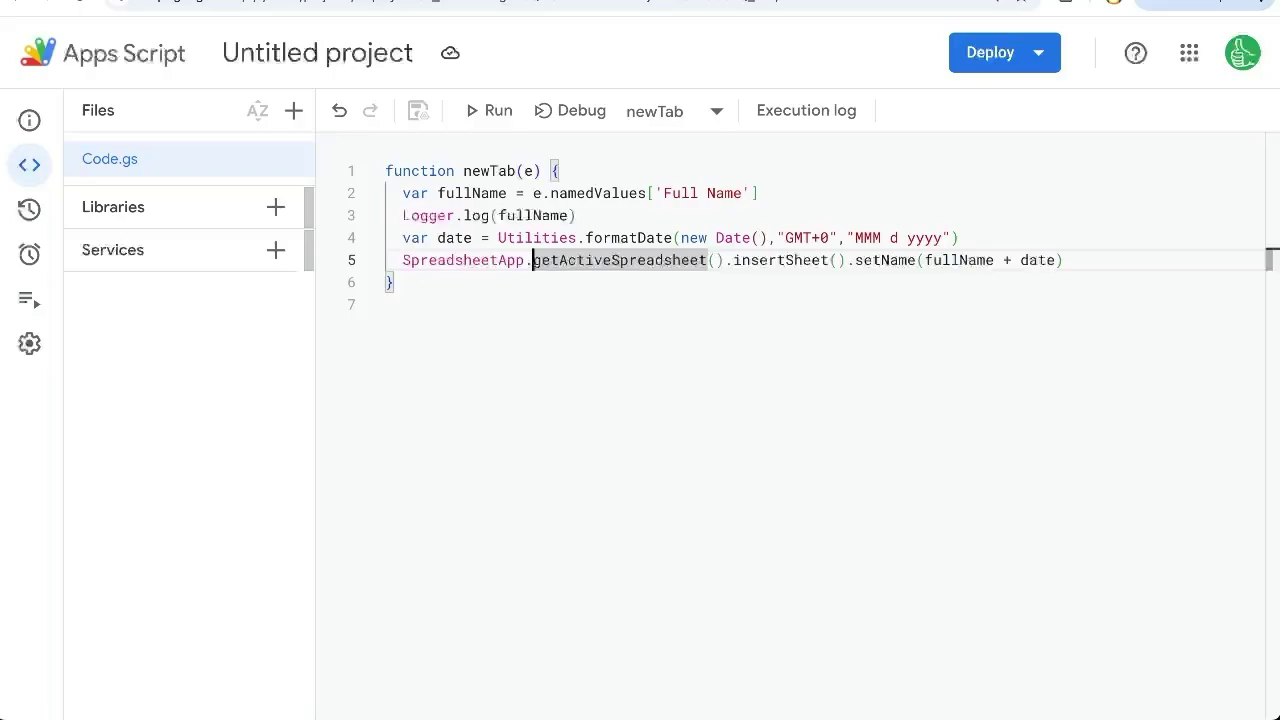
- Change line 5 to setName(fullName + " " + date) and save the script
left_click(1012, 260)
type("+")
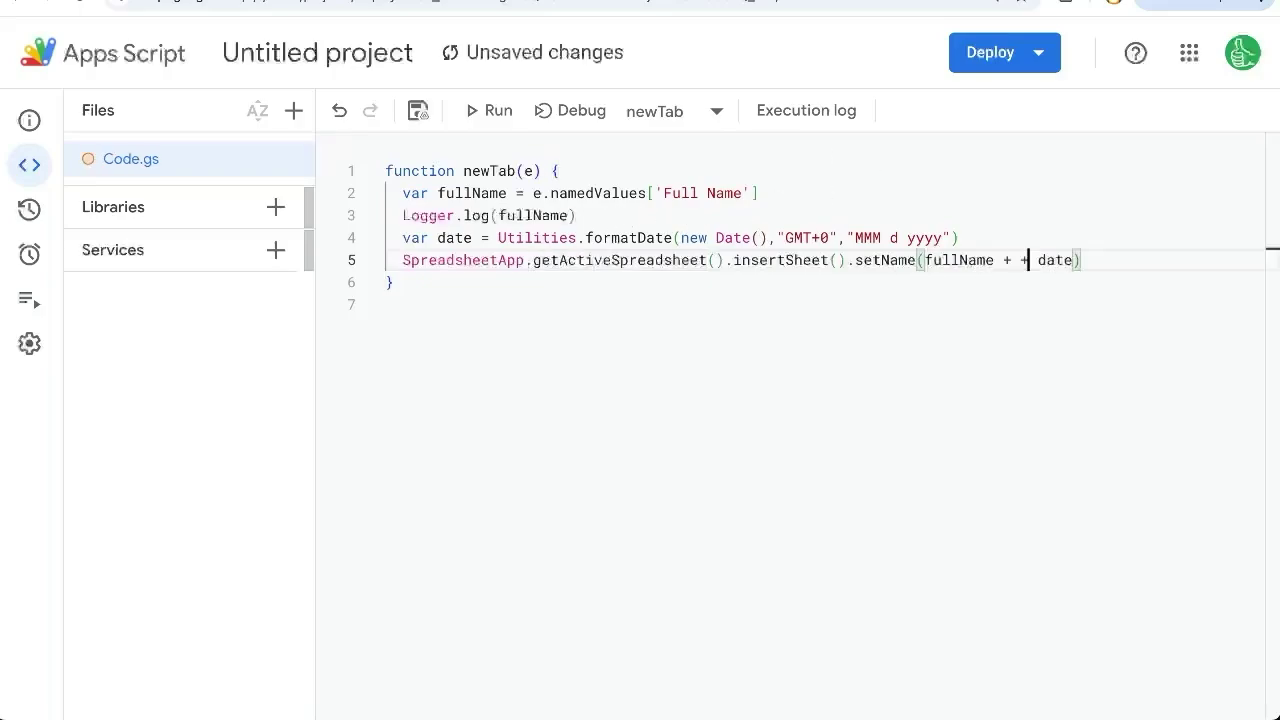
type(" \" \"")
key("ctrl+s")
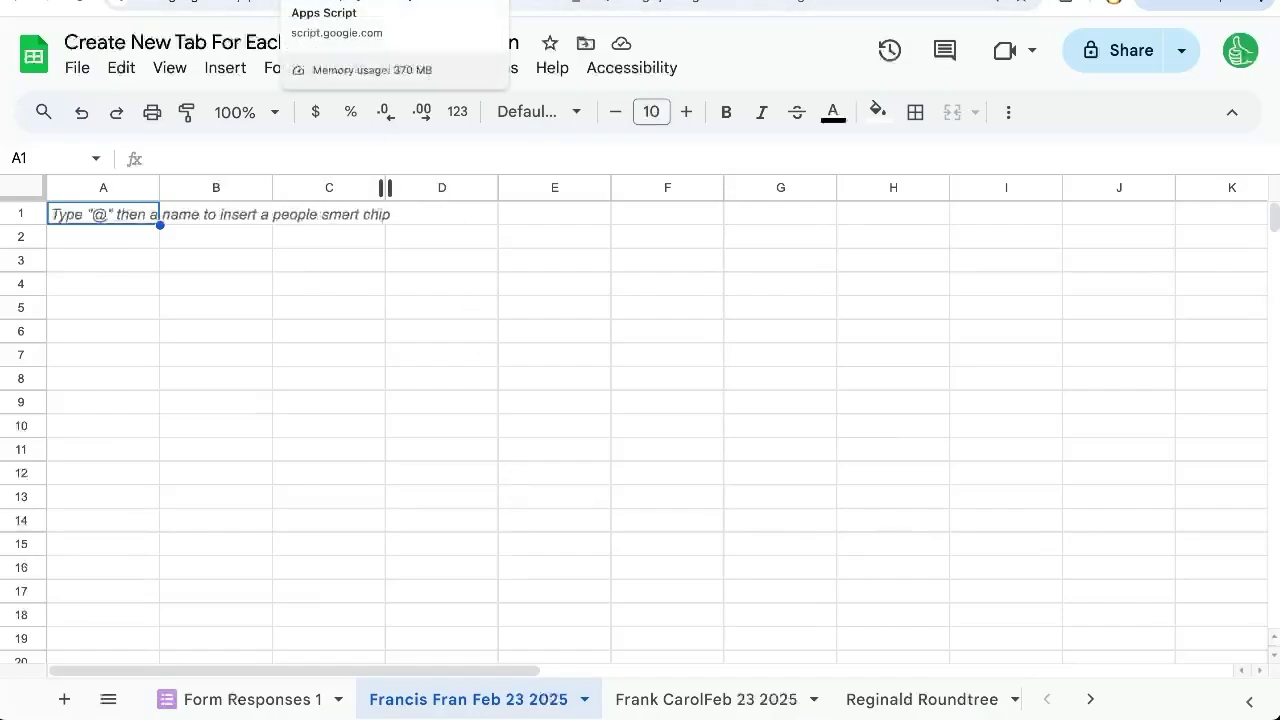
- Switch back to the Apps Script tab showing the saved newTab code
left_click(395, 6)
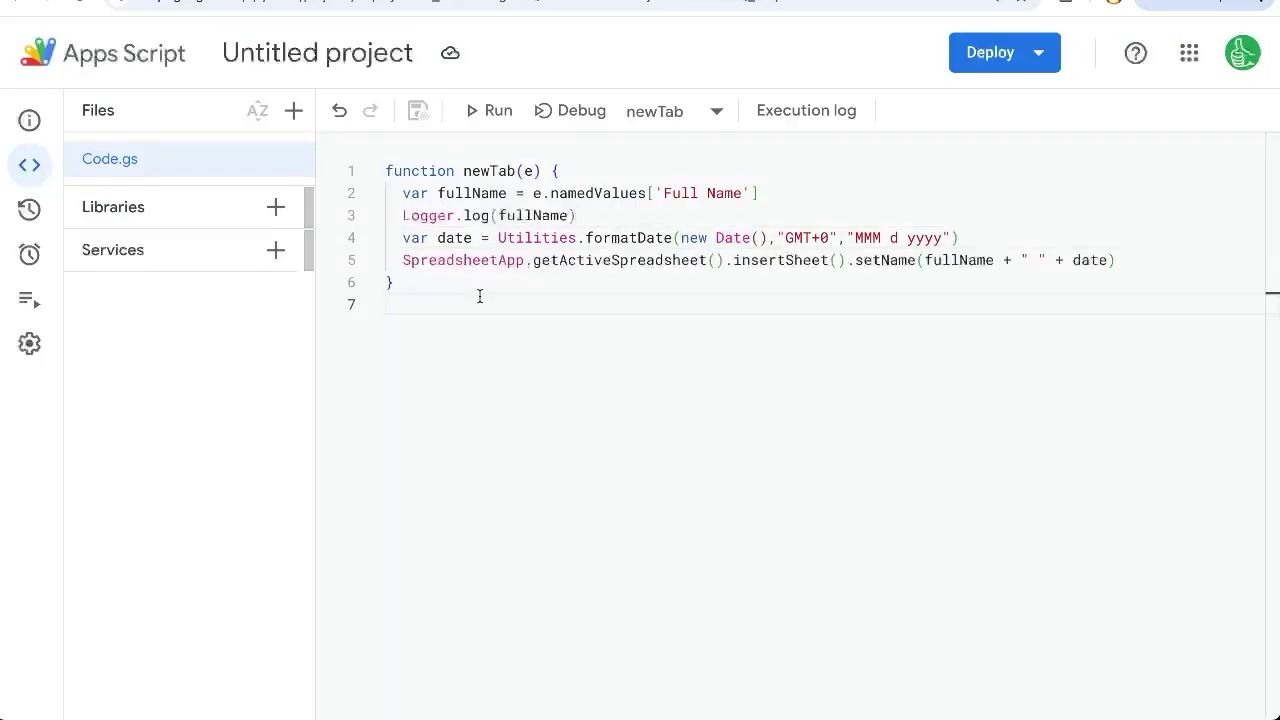